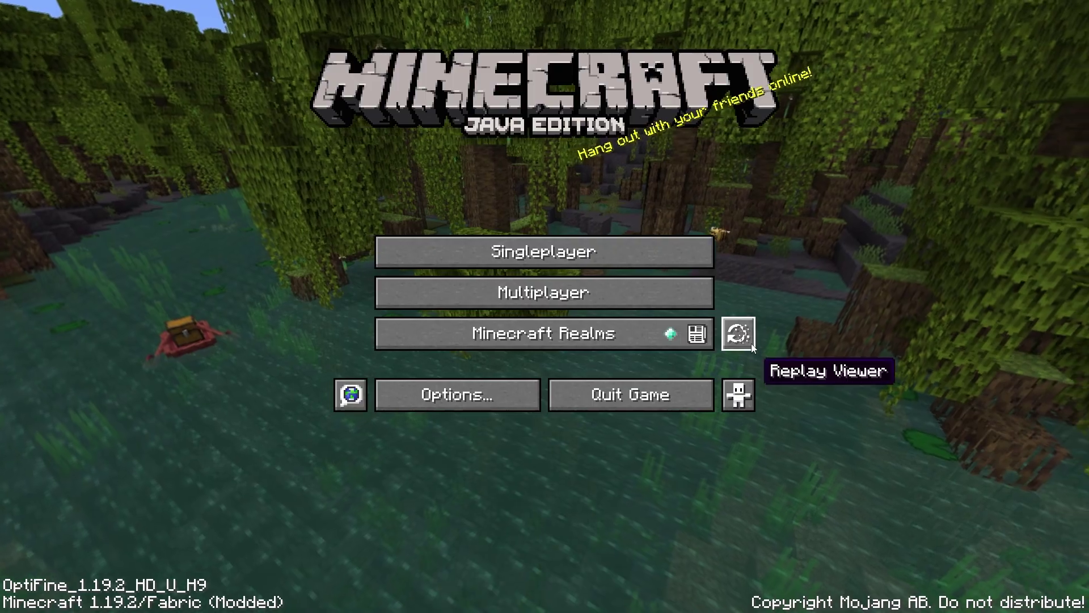
Open the Replay Viewer and look at its Replay Mod settings
{"action": "left_click", "coordinate": [740, 397]}
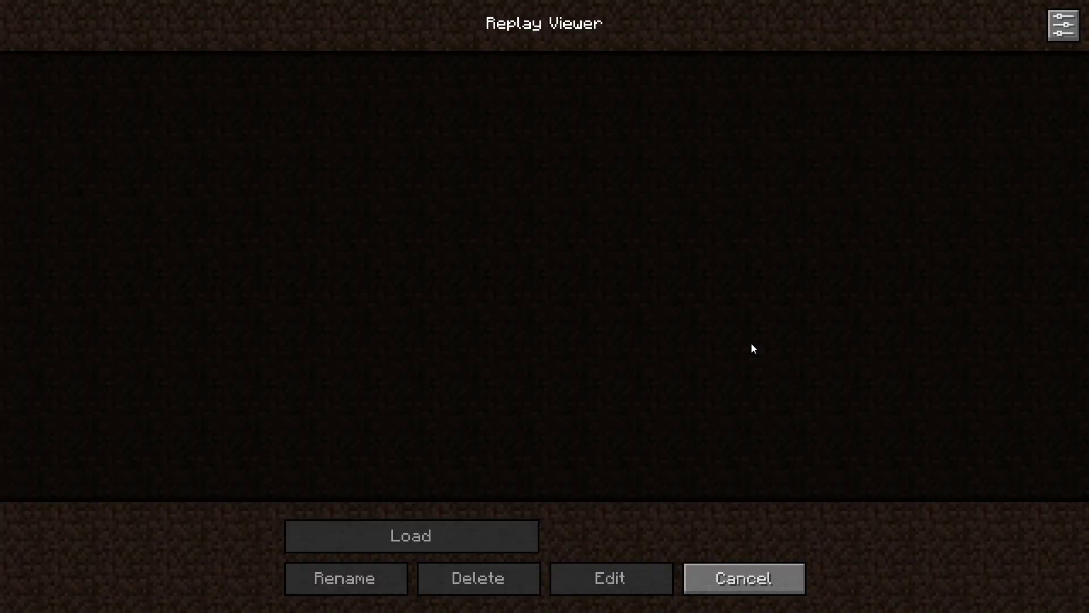
{"action": "left_click", "coordinate": [1062, 35]}
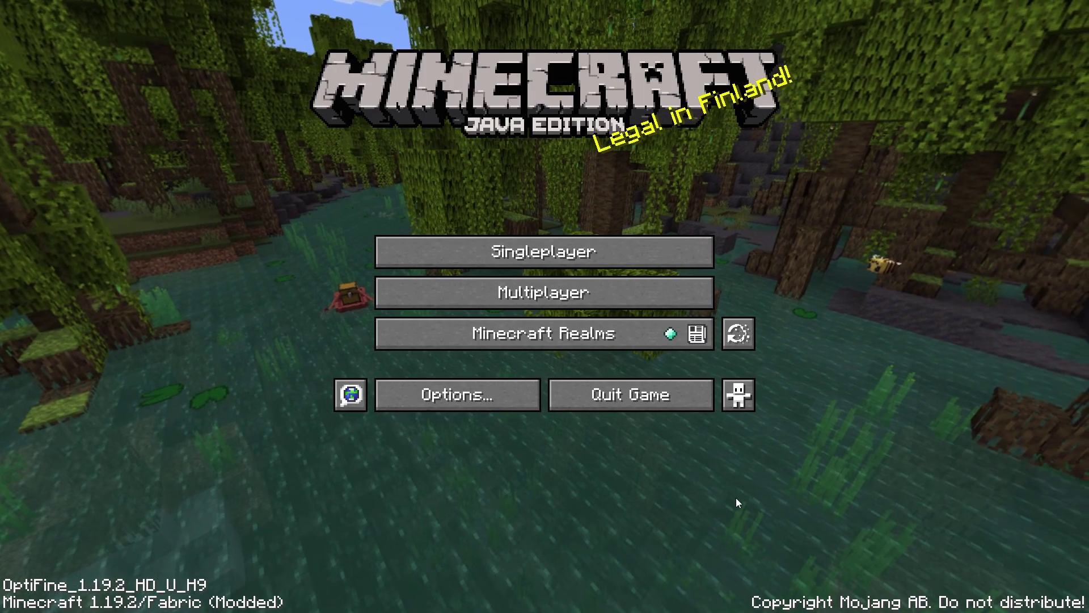
Join the multiplayer server MyServer
{"action": "left_click", "coordinate": [643, 304]}
{"action": "left_click", "coordinate": [636, 105]}
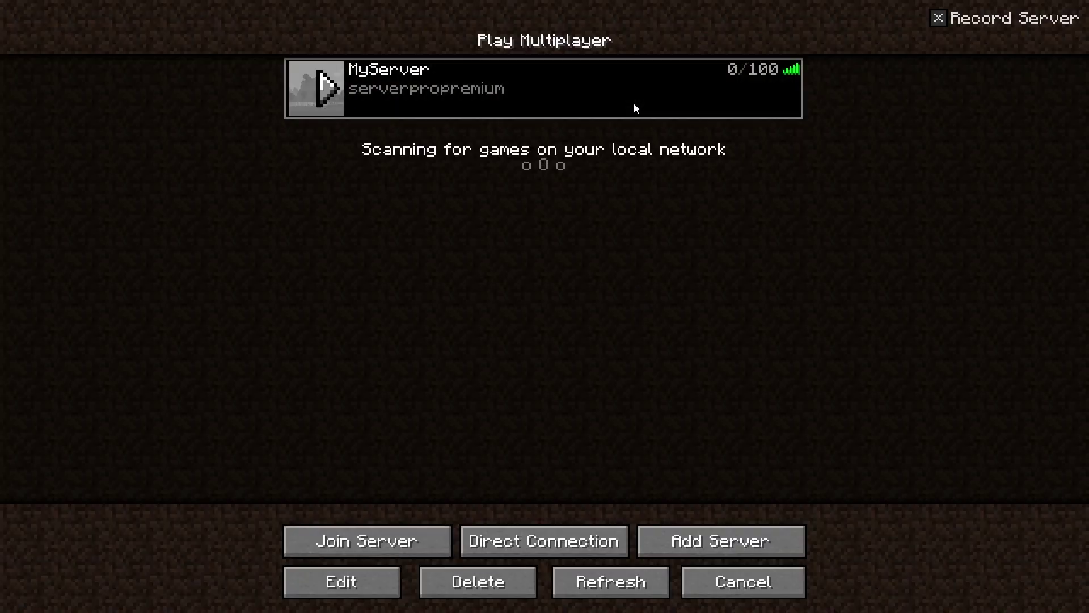
{"action": "left_click", "coordinate": [635, 104]}
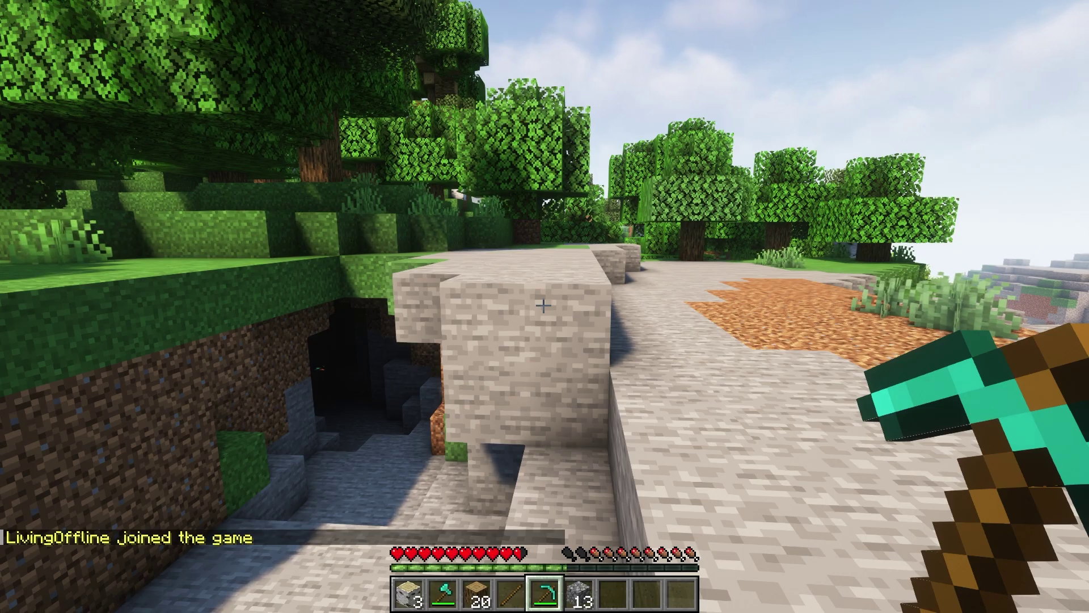
Start a Replay Mod recording on the server and return to the game
{"action": "key", "text": "Escape"}
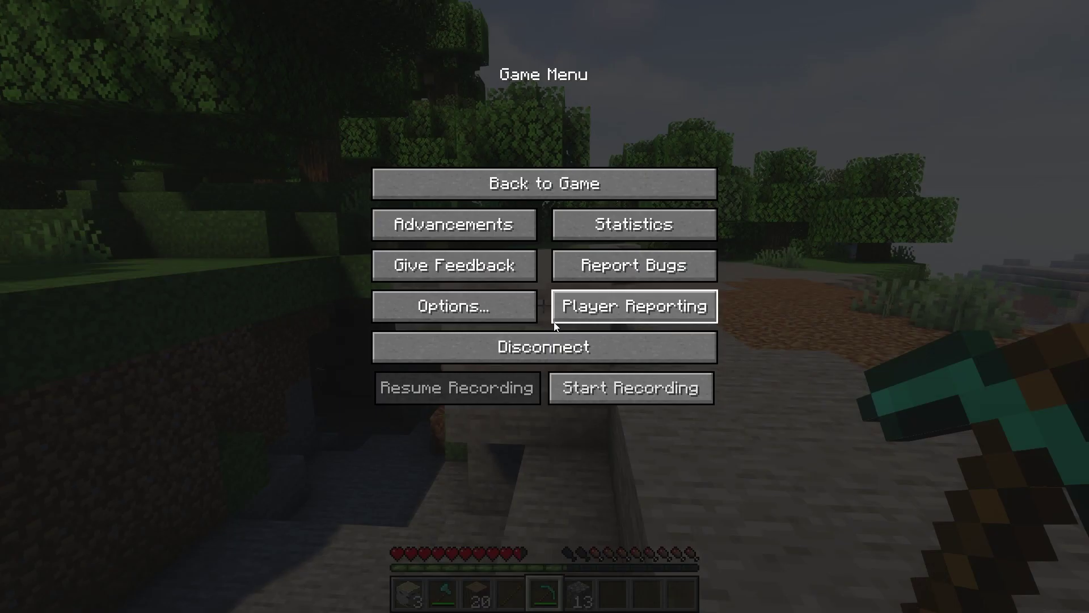
{"action": "left_click", "coordinate": [597, 400]}
{"action": "key", "text": "Escape"}
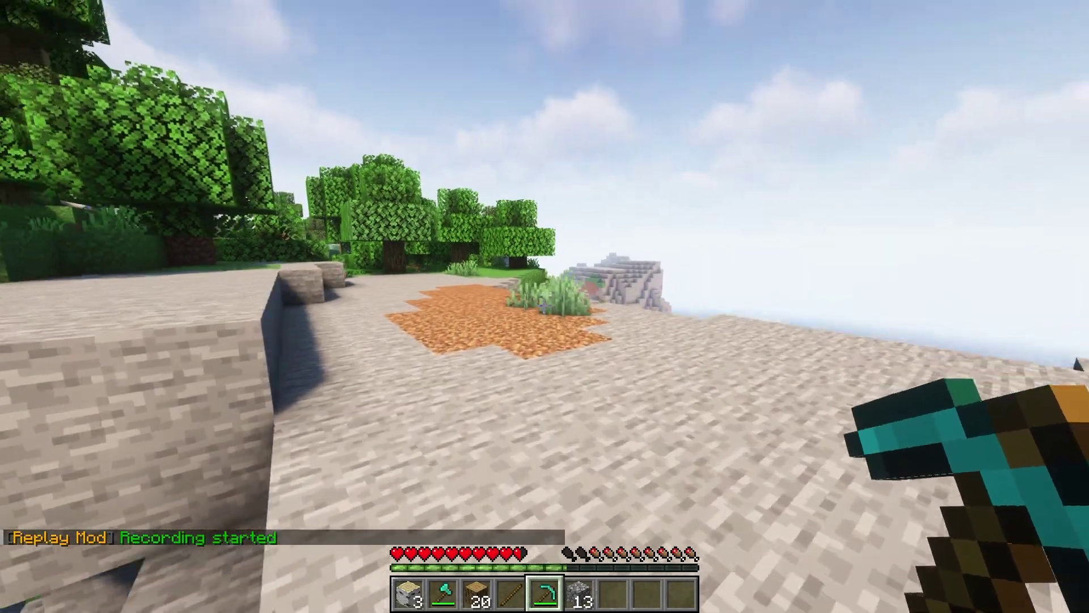
Walk to the nearby tree and chop its trunk logs with the diamond axe
{"action": "key", "text": "w"}
{"action": "key", "text": "w"}
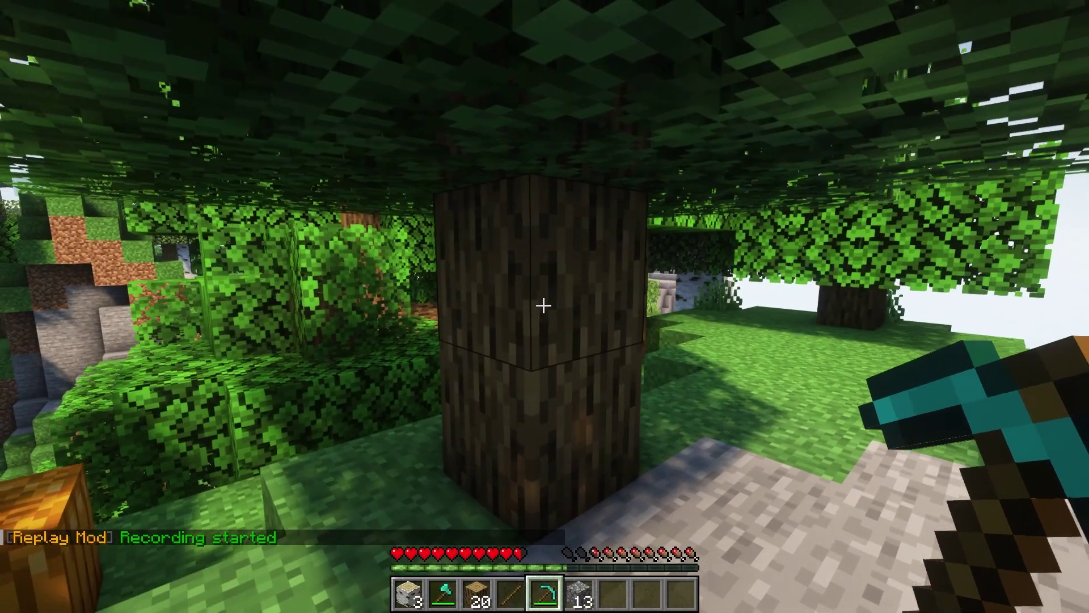
{"action": "key", "text": "2"}
{"action": "left_click", "coordinate": [543, 306]}
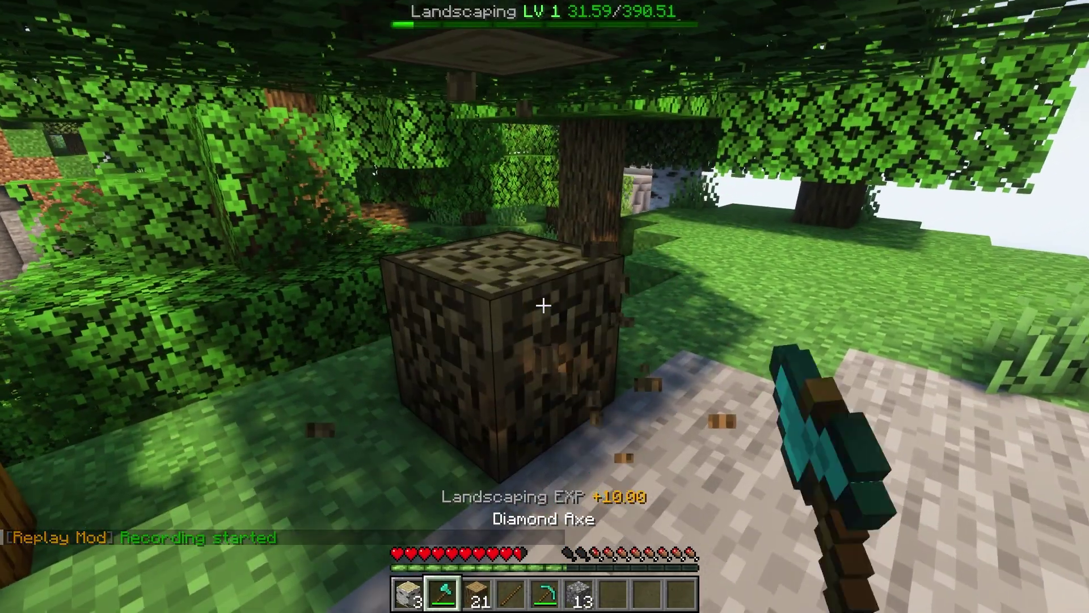
{"action": "left_click", "coordinate": [543, 306]}
{"action": "left_click", "coordinate": [543, 305]}
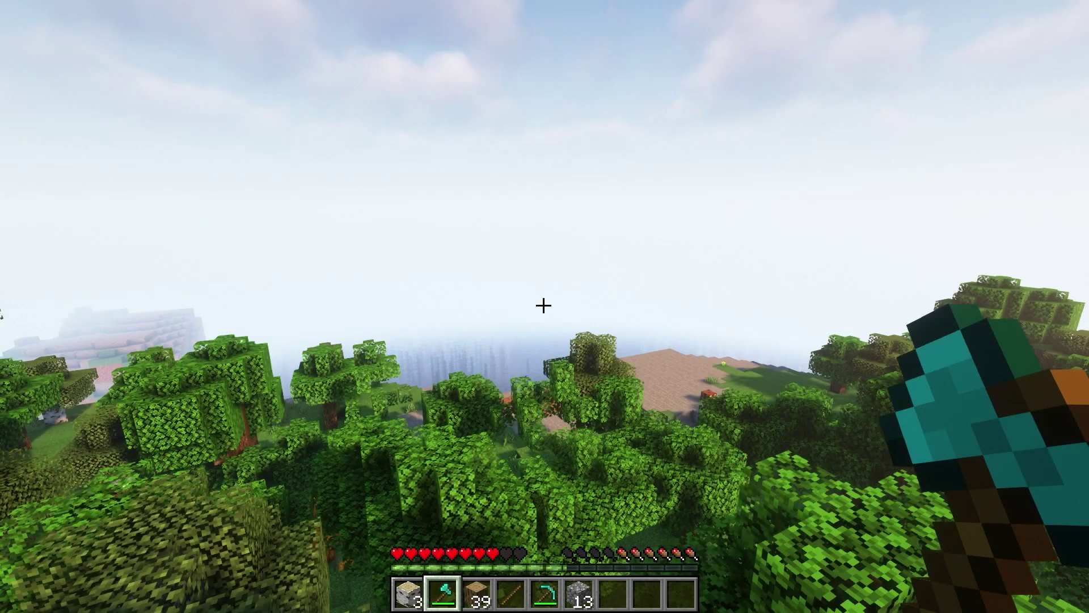
Stop the replay recording and disconnect from the server
{"action": "key", "text": "Escape"}
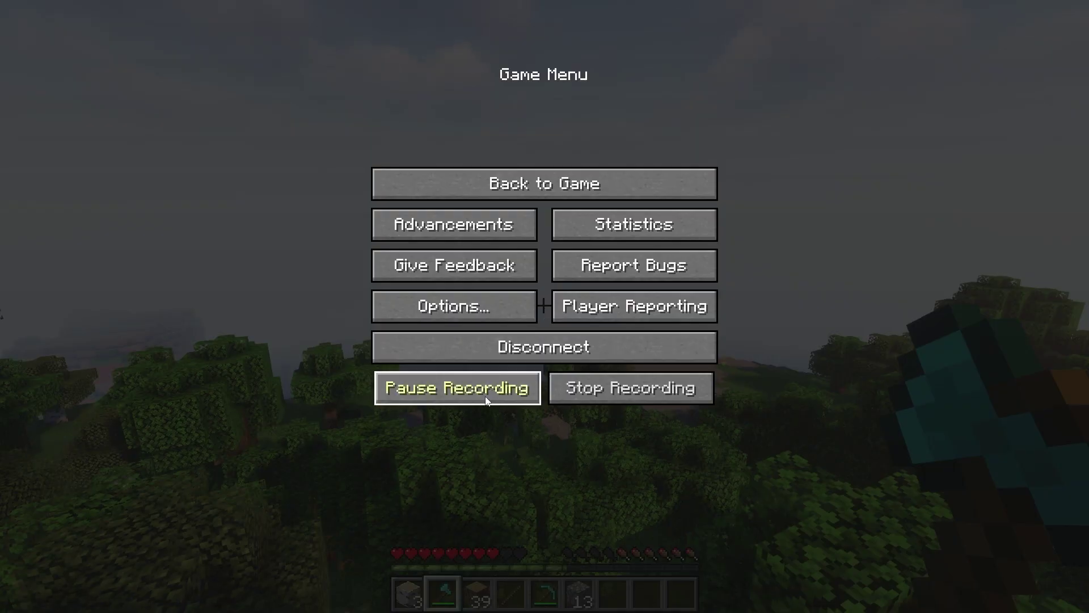
{"action": "left_click", "coordinate": [623, 390]}
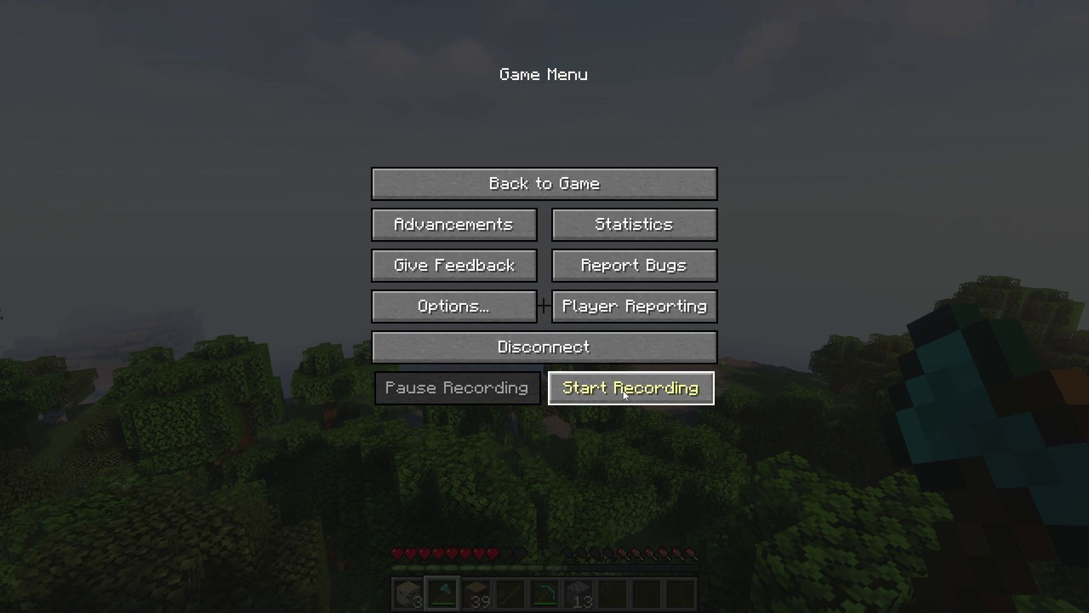
{"action": "left_click", "coordinate": [588, 345]}
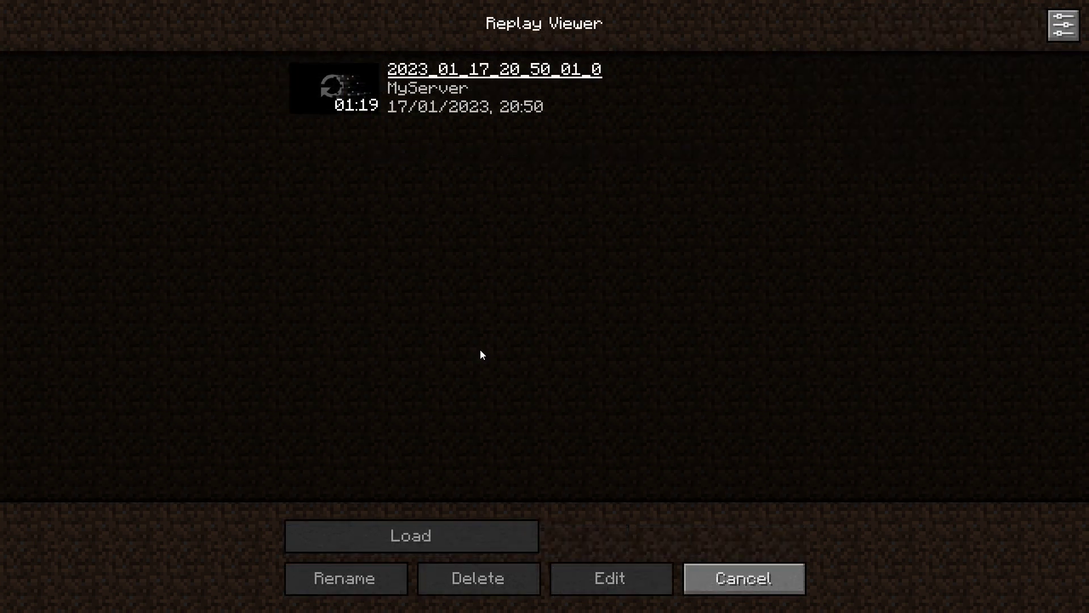
View the edit options of the 2023_01_17_20_50_01_0 replay and close them
{"action": "left_click", "coordinate": [493, 116]}
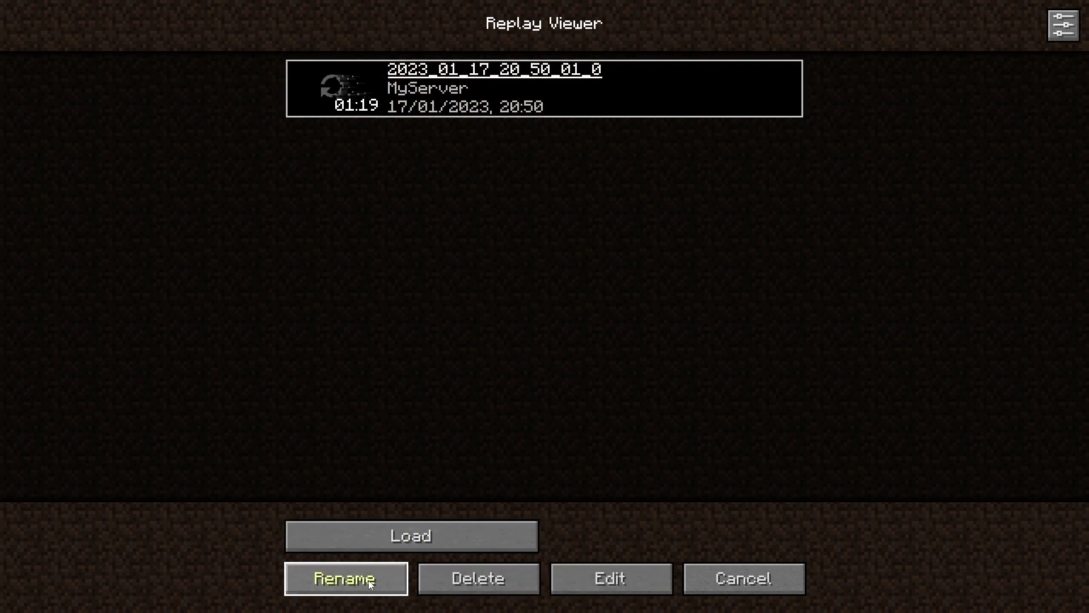
{"action": "left_click", "coordinate": [620, 588]}
{"action": "left_click", "coordinate": [641, 378]}
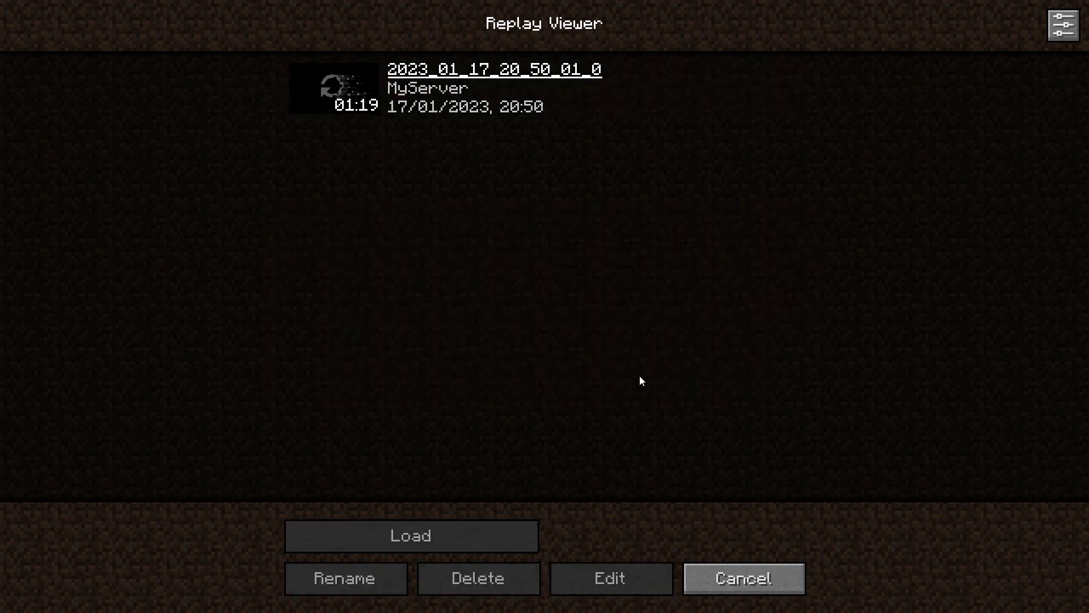
Load the 2023_01_17_20_50_01_0 replay from the Replay Viewer
{"action": "left_click", "coordinate": [445, 105]}
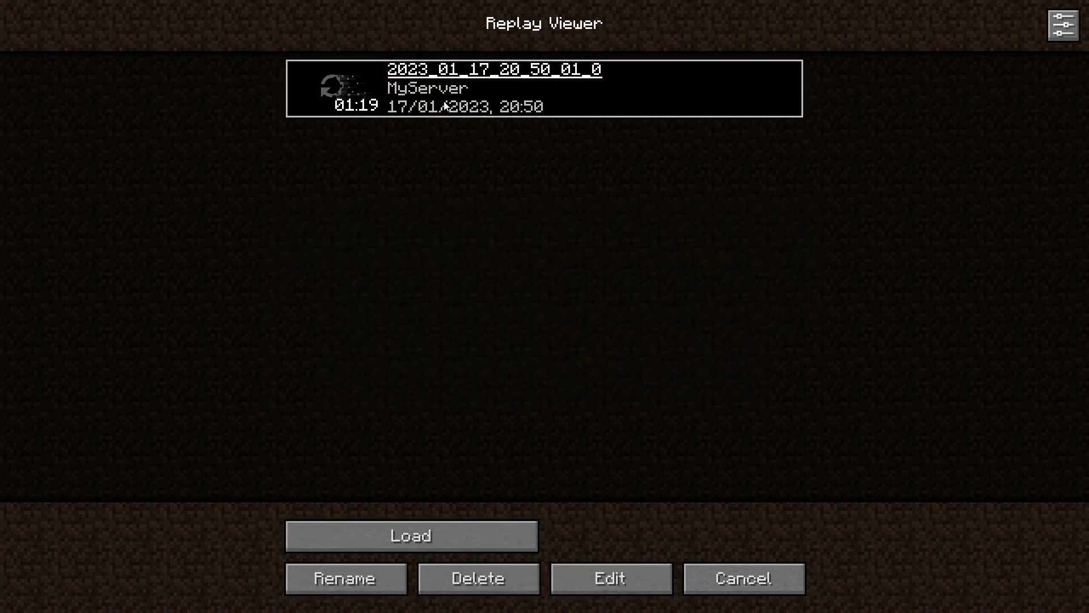
{"action": "double_click", "coordinate": [445, 106]}
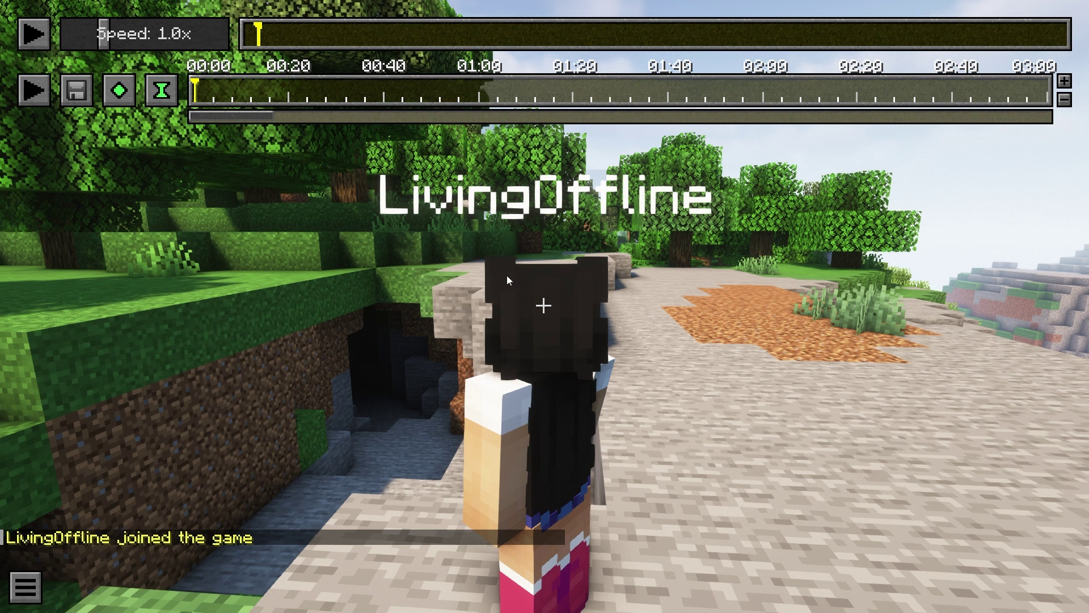
Play and pause the replay at normal speed, and try a faster playback speed
{"action": "left_click", "coordinate": [33, 34]}
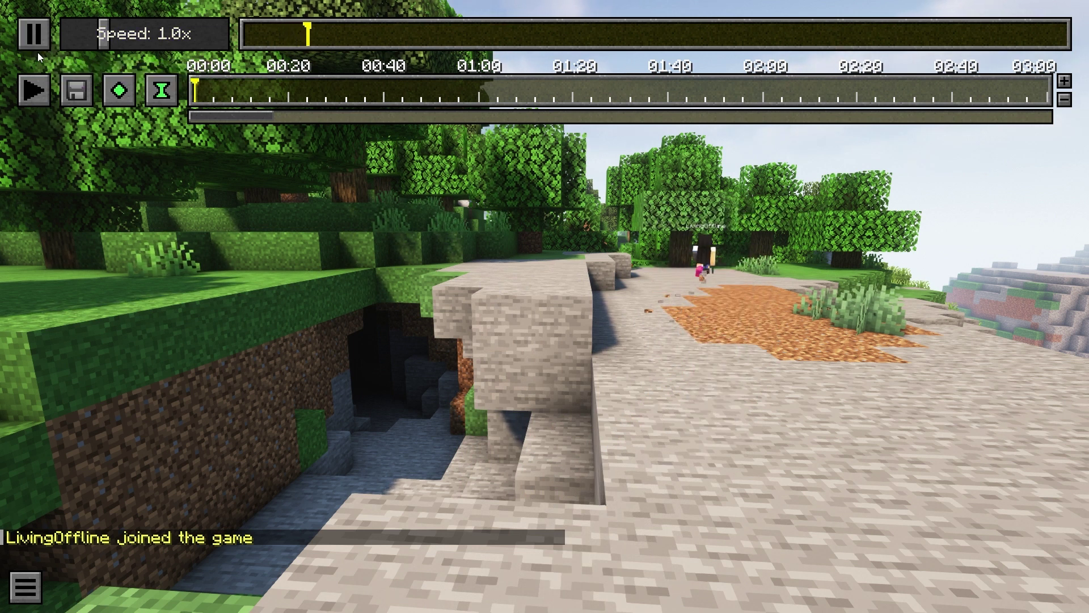
{"action": "left_click", "coordinate": [32, 43]}
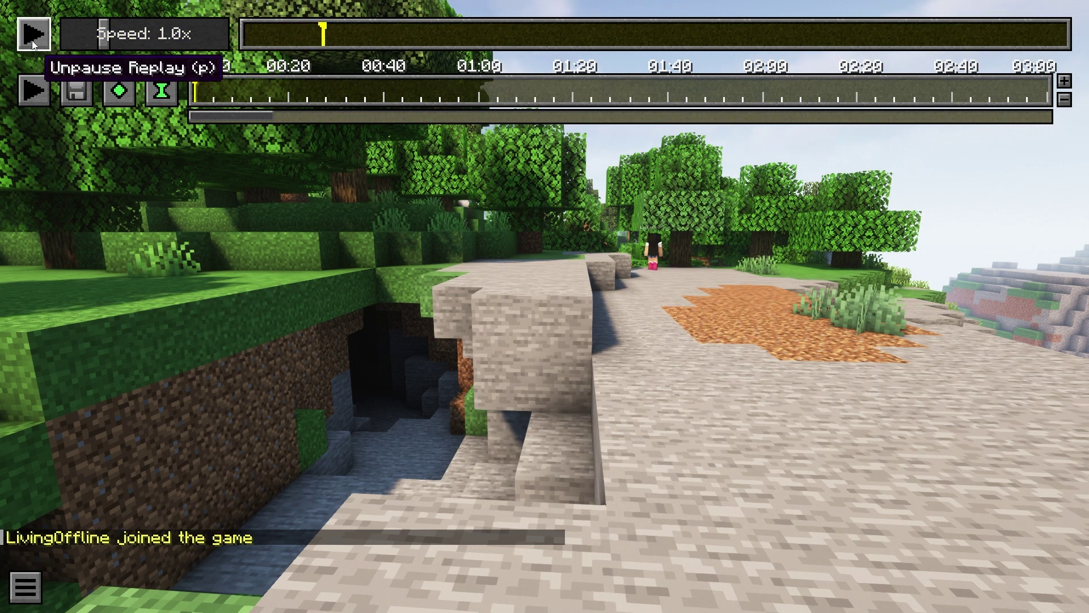
{"action": "left_click_drag", "start_coordinate": [94, 42], "coordinate": [225, 43]}
{"action": "left_click", "coordinate": [36, 32]}
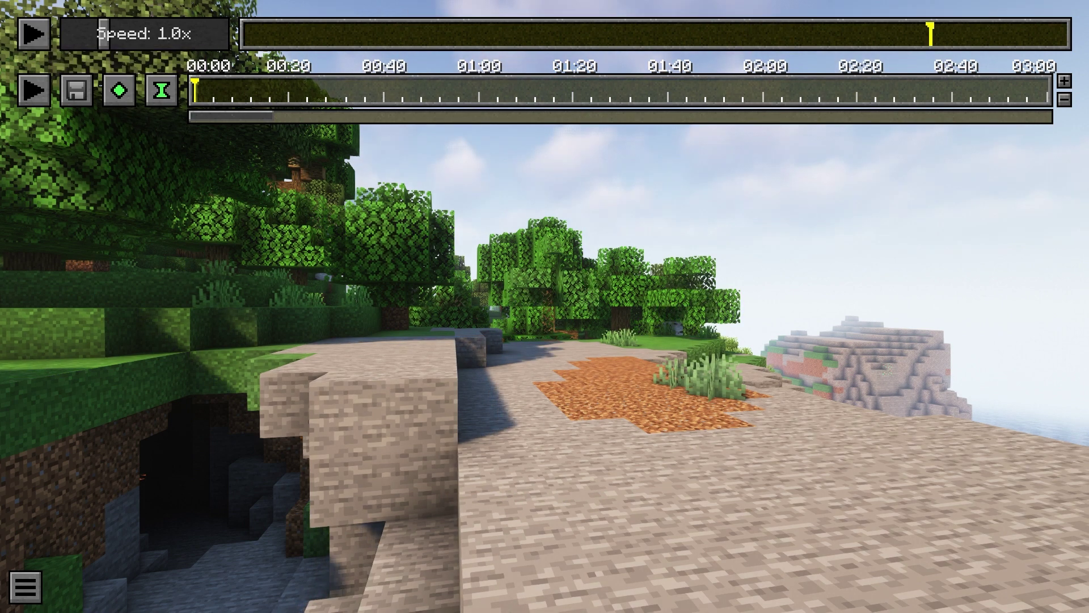
Move the free camera backwards and sideways, and play the replay briefly before pausing it
{"action": "key", "text": "s"}
{"action": "key", "text": "a"}
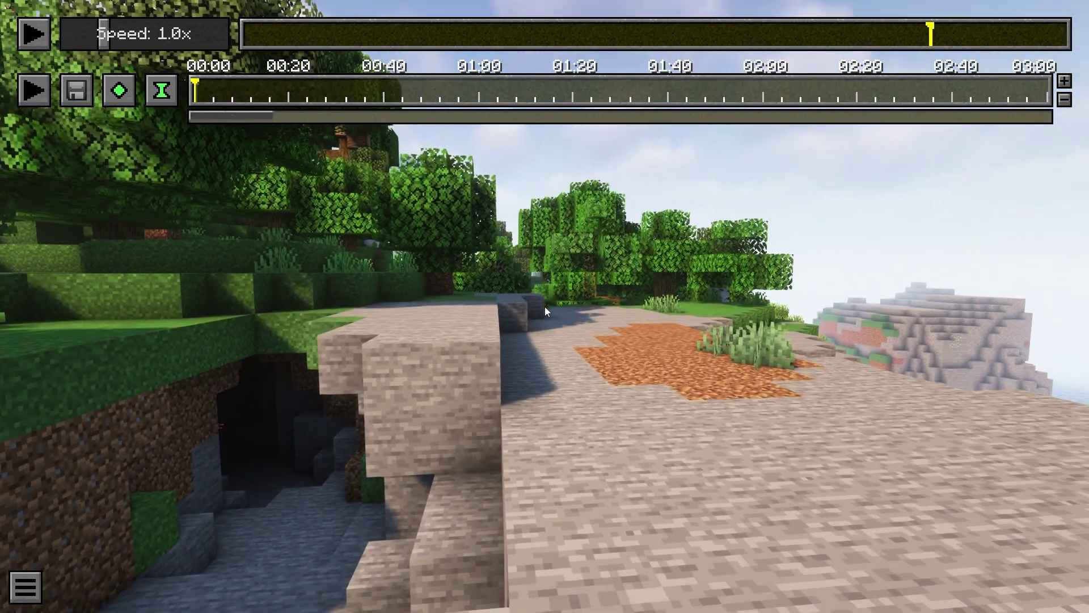
{"action": "left_click", "coordinate": [34, 40]}
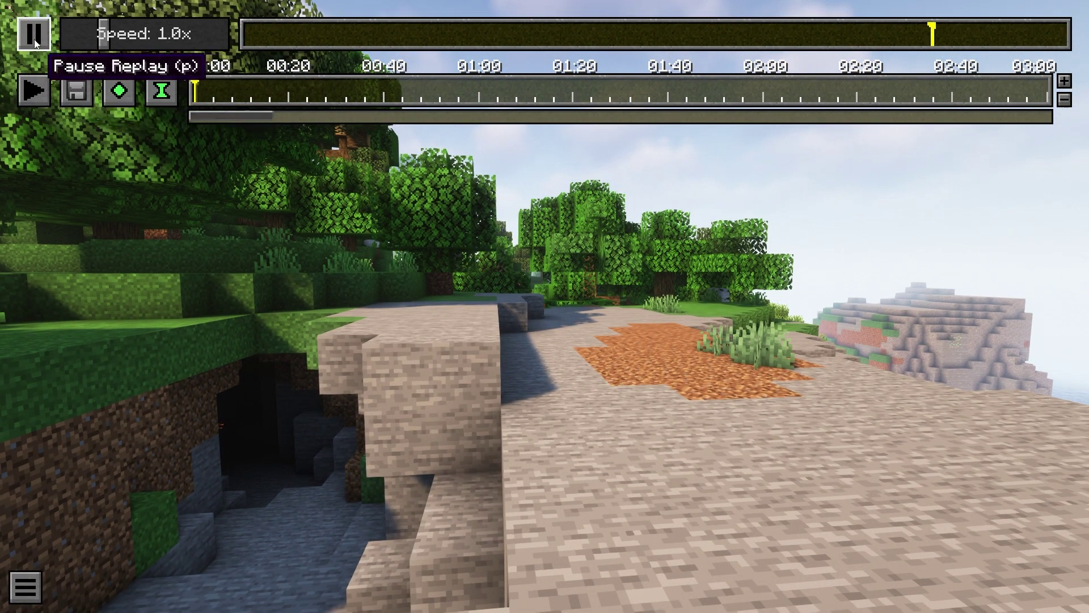
{"action": "left_click", "coordinate": [35, 43]}
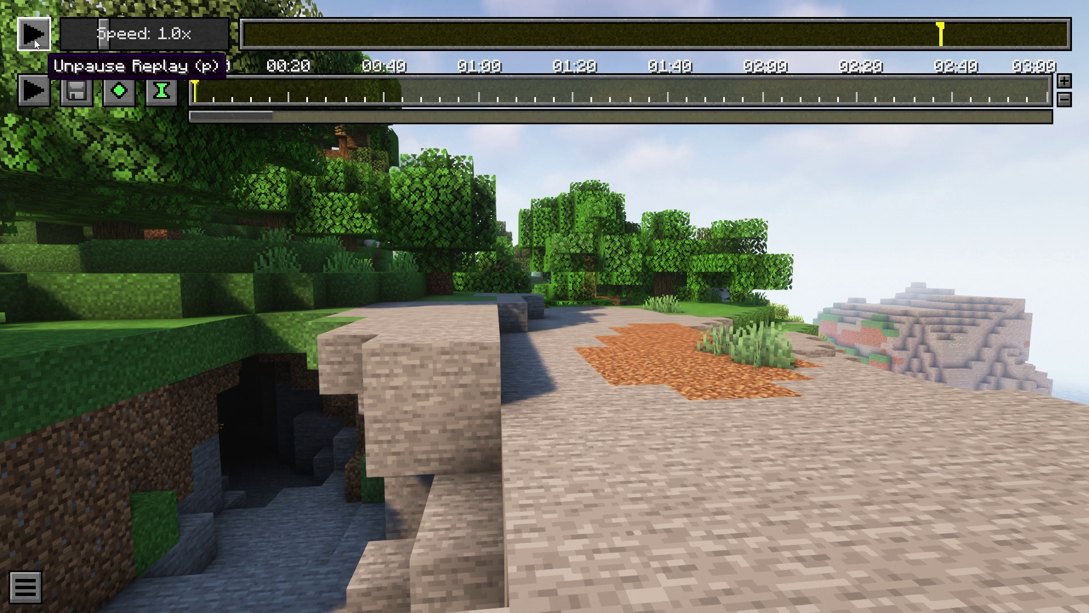
Try adding a position keyframe and a time keyframe at the start of the keyframe timeline
{"action": "left_click", "coordinate": [116, 100]}
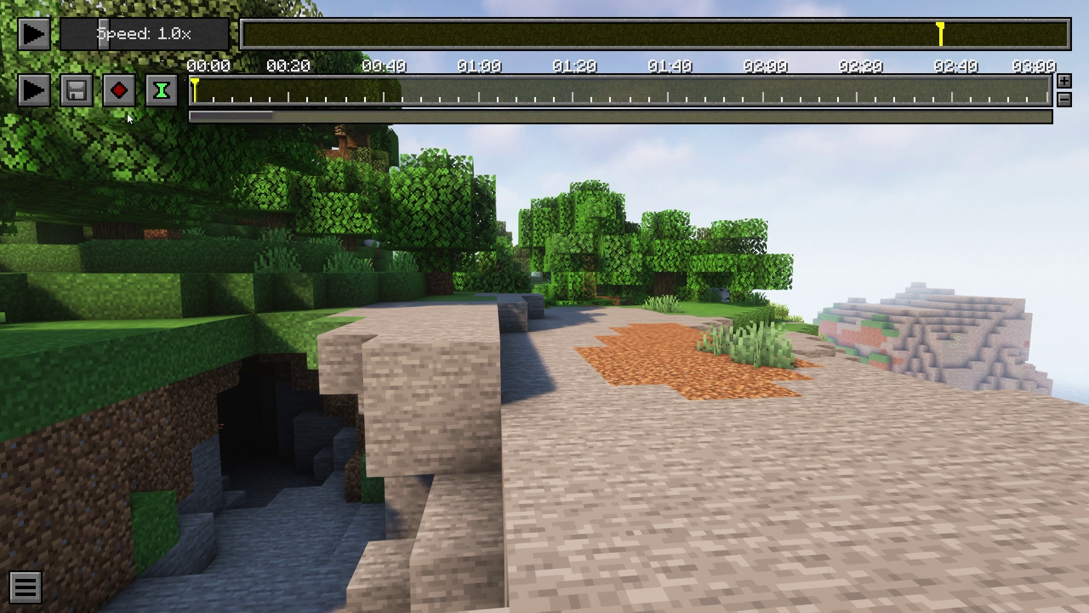
{"action": "left_click", "coordinate": [165, 98]}
Jump through the replay timeline from near its start to near its end and back to about two thirds
{"action": "left_click", "coordinate": [252, 34]}
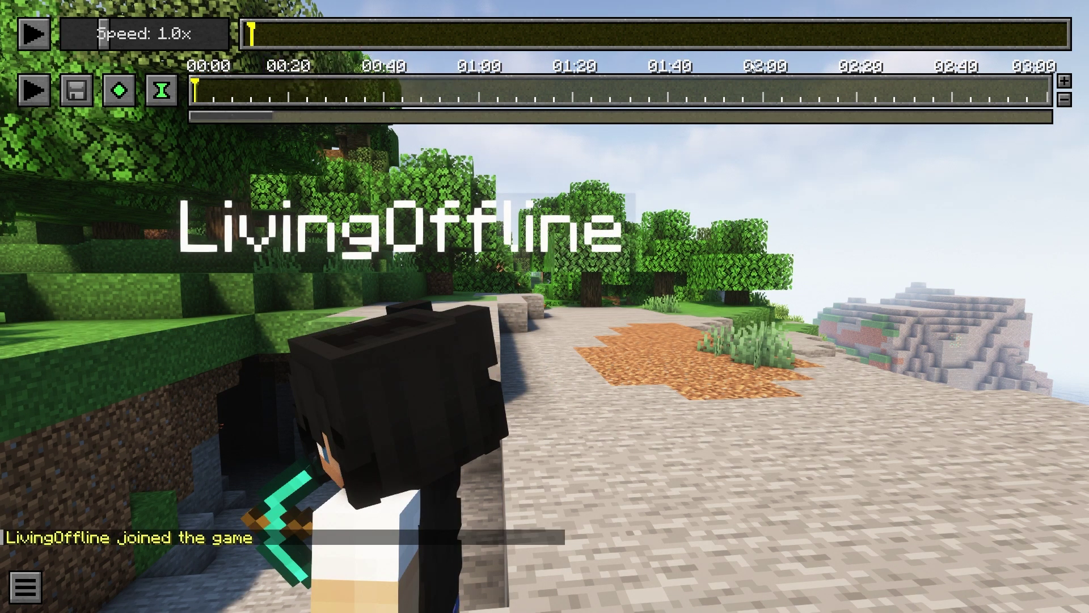
{"action": "left_click", "coordinate": [944, 45]}
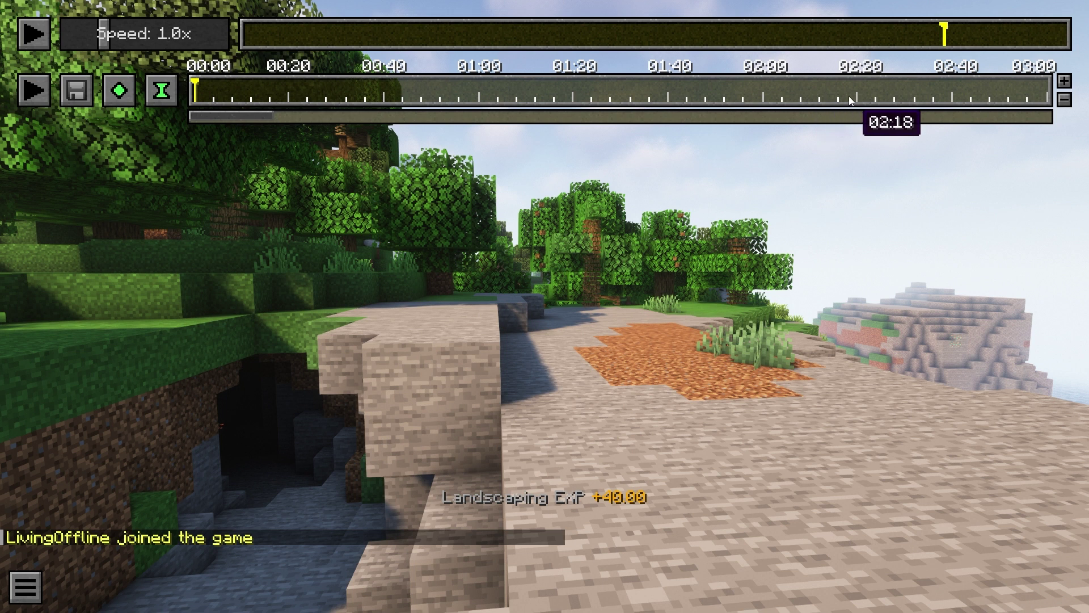
{"action": "left_click", "coordinate": [799, 34]}
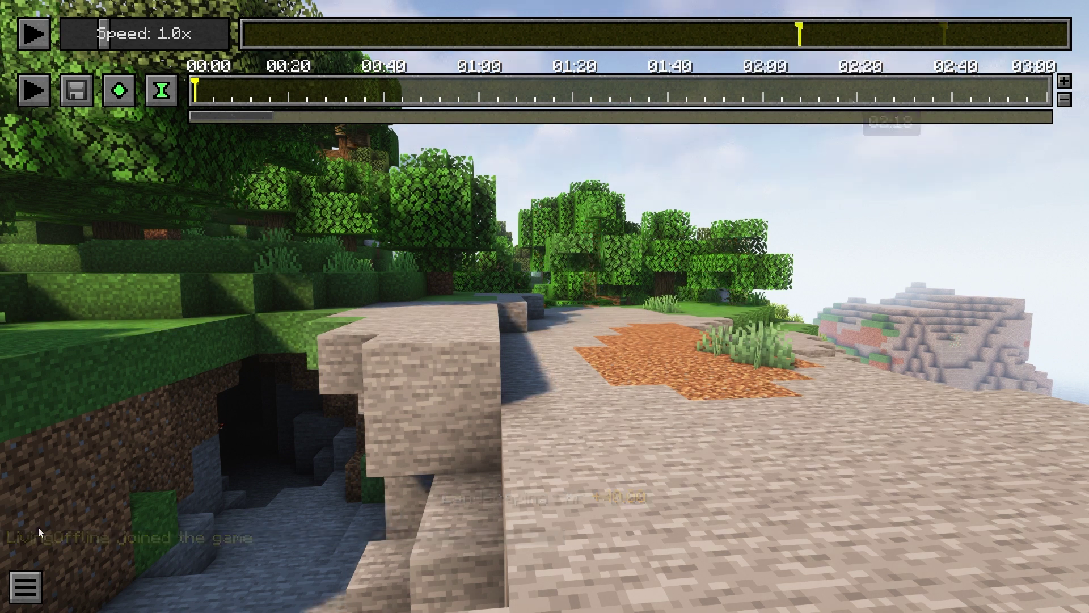
Reset the camera tilt and add an event marker at the current replay position
{"action": "left_click", "coordinate": [26, 589]}
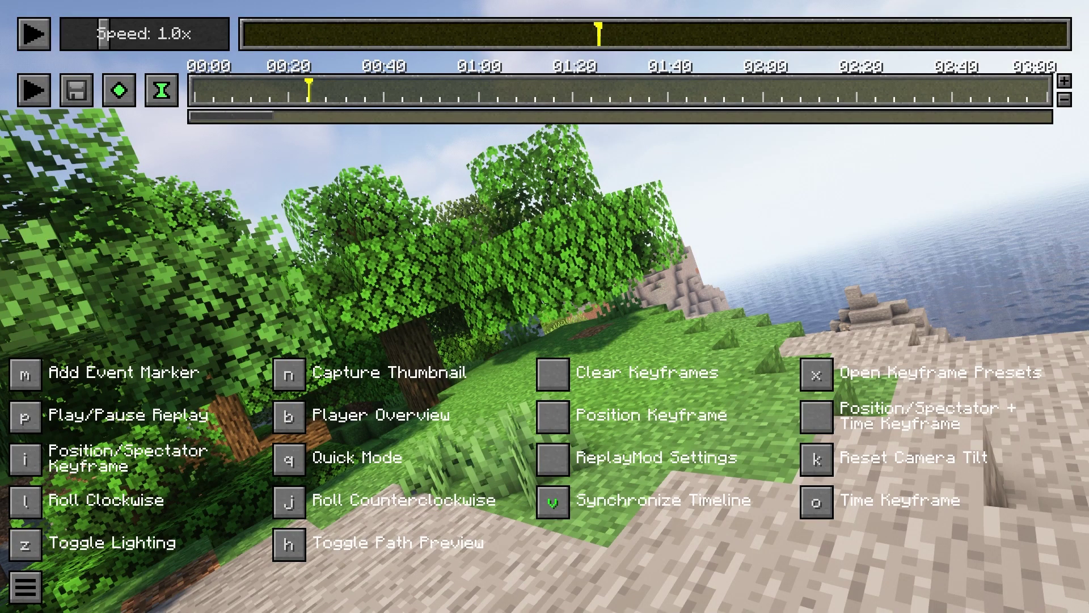
{"action": "key", "text": "k"}
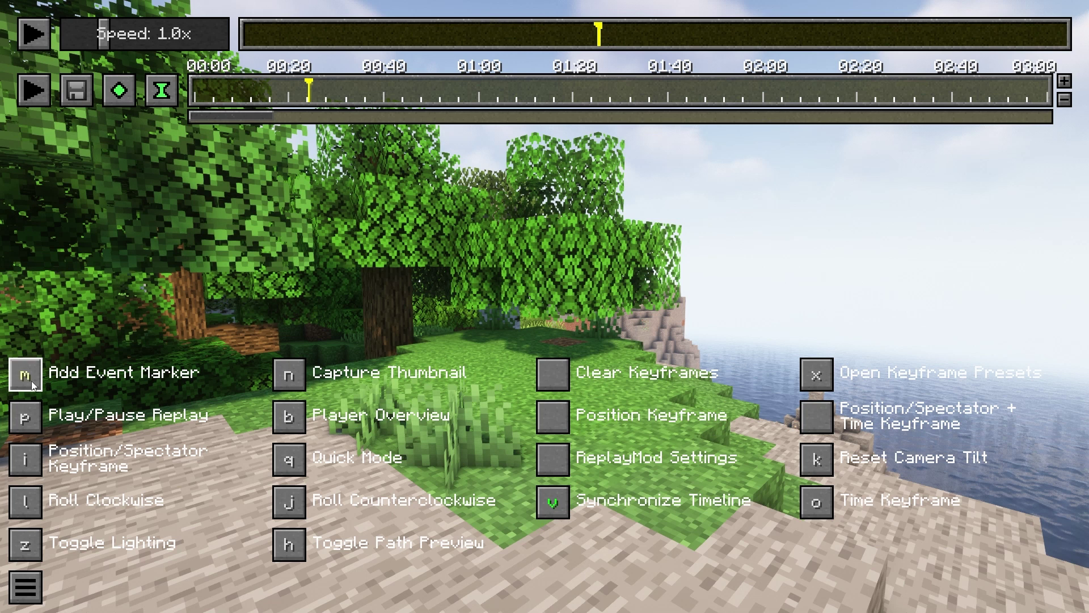
{"action": "left_click", "coordinate": [31, 380]}
{"action": "mouse_move", "coordinate": [596, 41]}
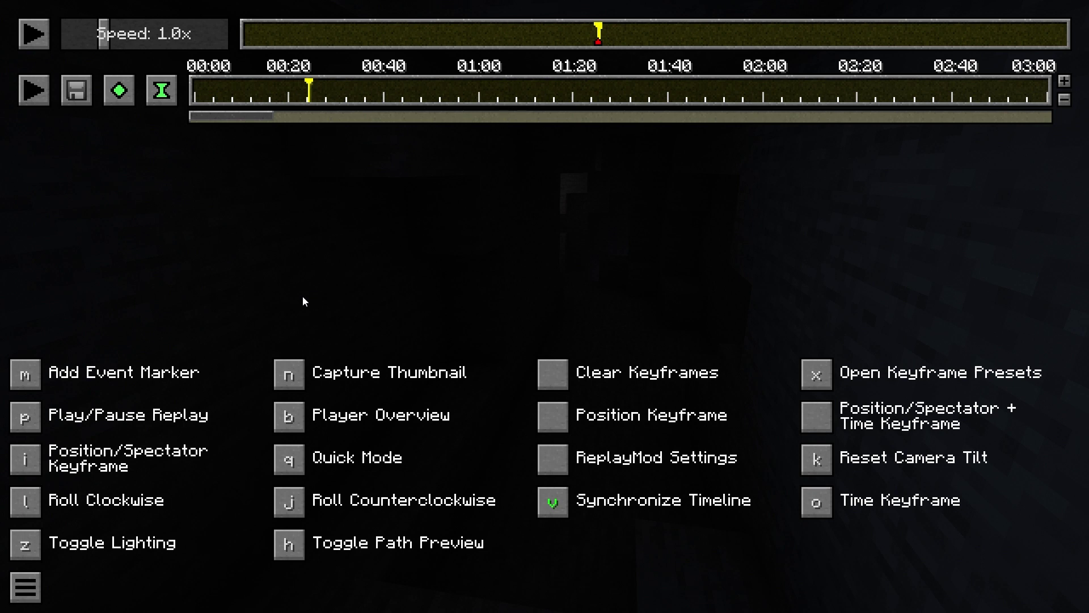
Toggle the replay lighting to brighten the dark cave and spectate the recorded player from the Player Overview
{"action": "left_click", "coordinate": [38, 553]}
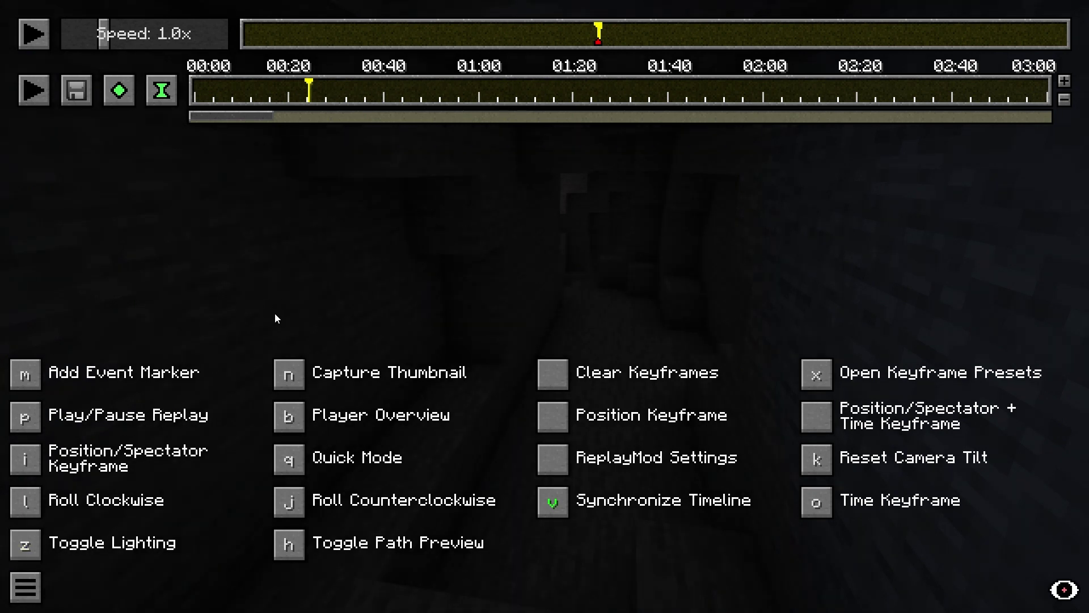
{"action": "left_click", "coordinate": [290, 417]}
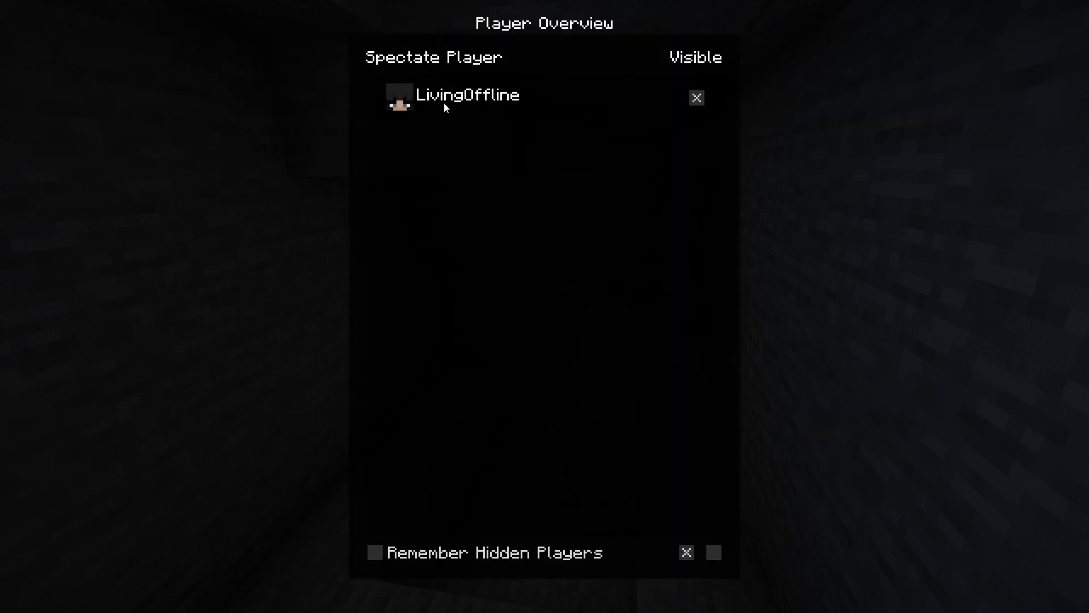
{"action": "left_click", "coordinate": [697, 98]}
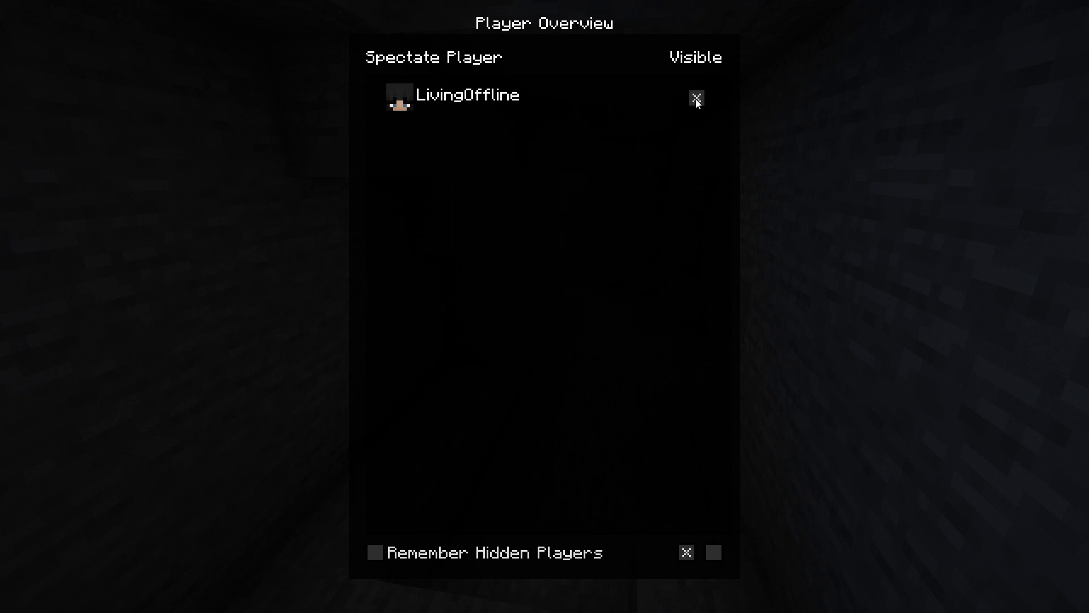
{"action": "left_click", "coordinate": [478, 97]}
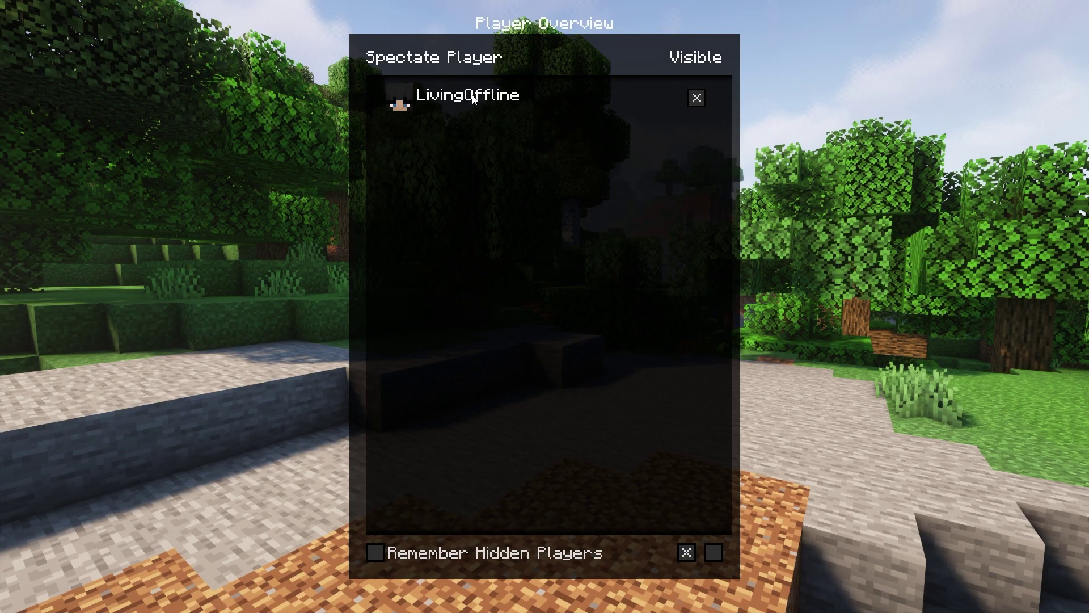
{"action": "key", "text": "Escape"}
{"action": "left_click", "coordinate": [545, 306]}
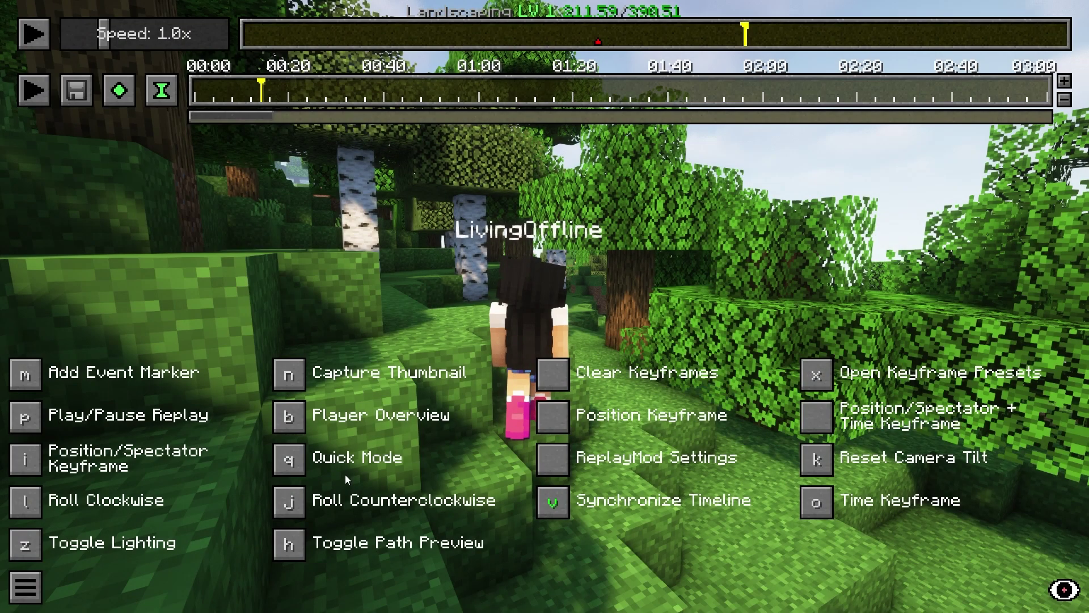
Enable Quick Mode for the replay
{"action": "left_click", "coordinate": [299, 464]}
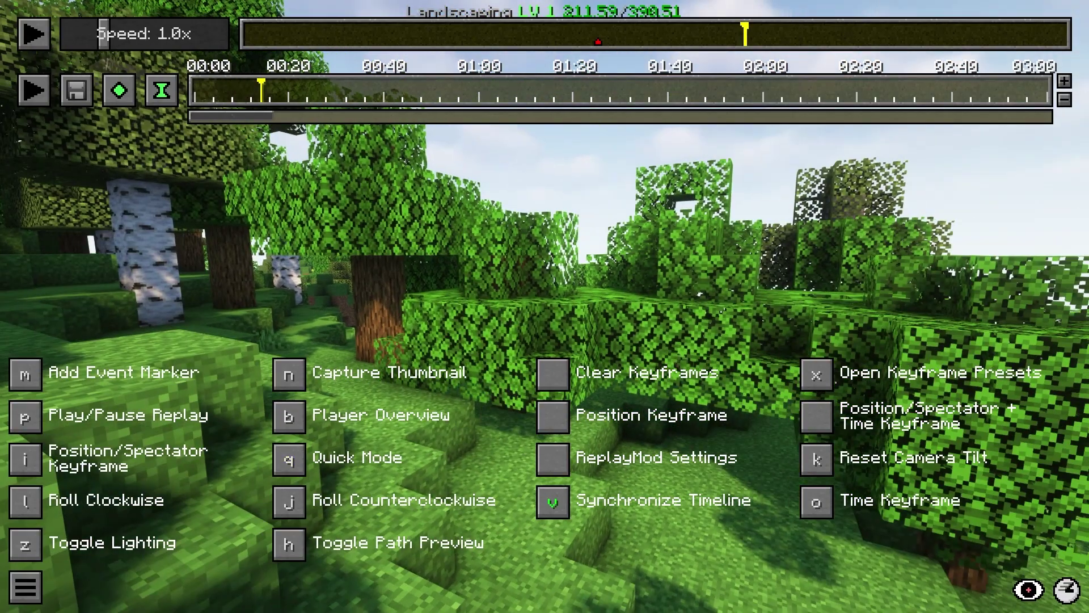
Look over the spectate and visibility options in the Player Overview, then return to the replay
{"action": "left_click", "coordinate": [295, 419]}
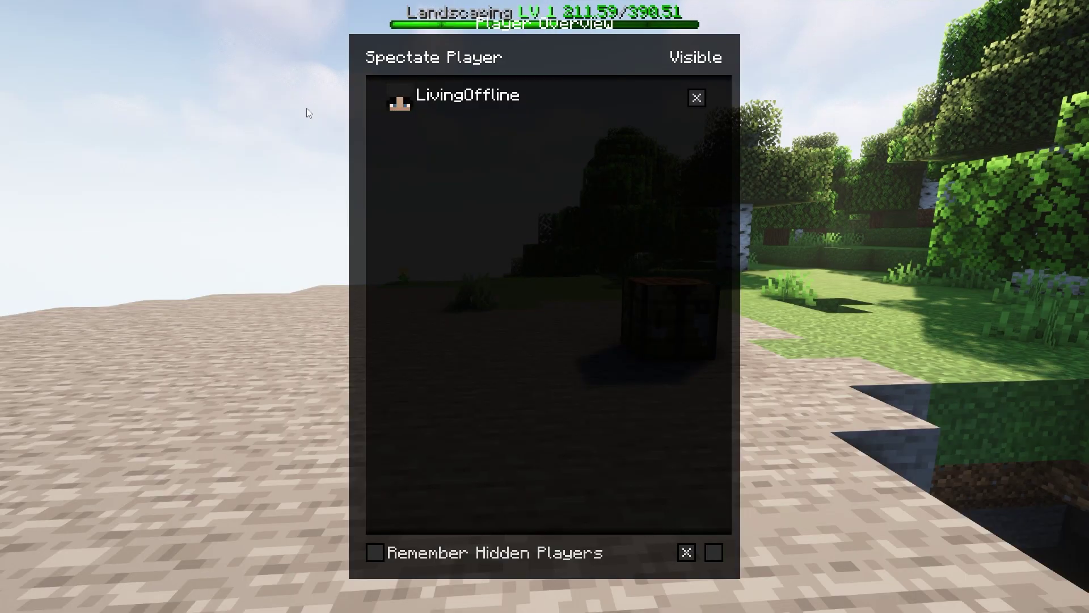
{"action": "key", "text": "Escape"}
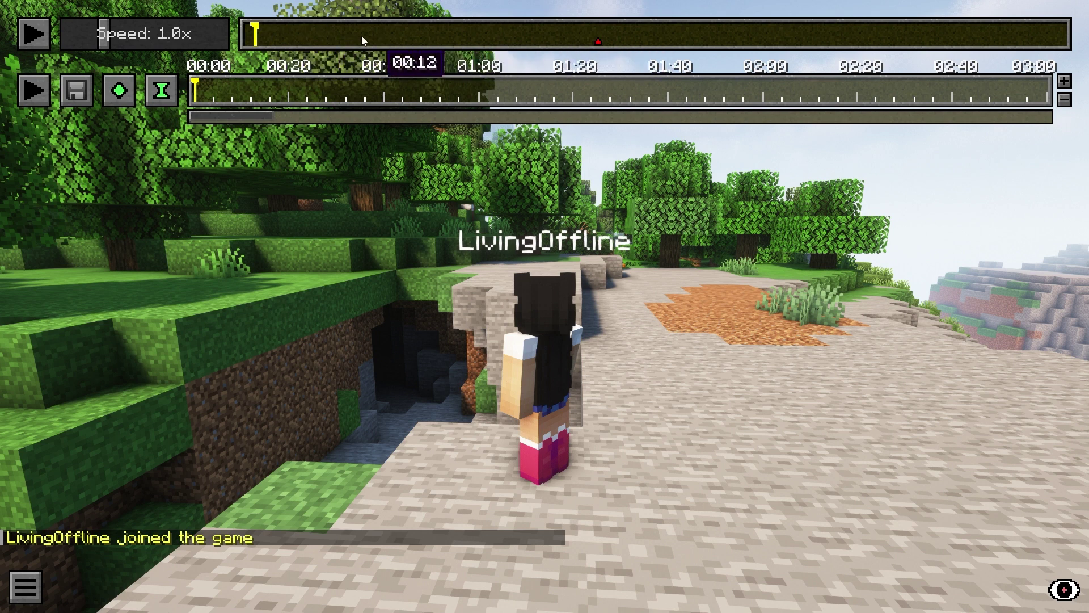
Jump the replay to about an eighth of its length and add the first position and time keyframes at 00:00 of the camera path
{"action": "left_click", "coordinate": [277, 38]}
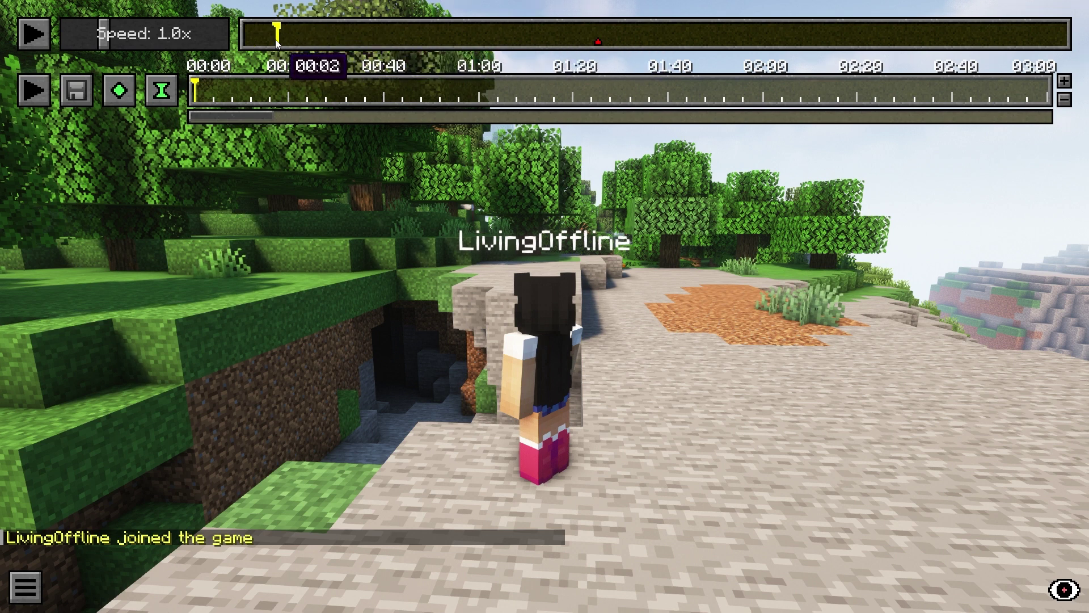
{"action": "left_click", "coordinate": [341, 36]}
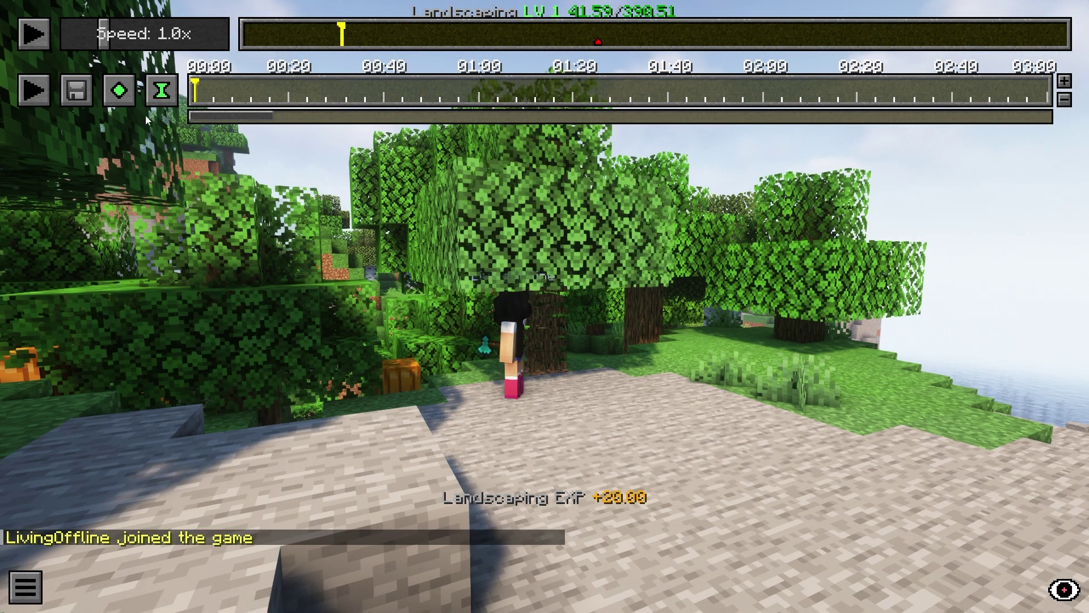
{"action": "left_click", "coordinate": [119, 90]}
{"action": "left_click", "coordinate": [161, 91]}
Advance the replay, reframe the camera behind the player, and add a second position and time keyframe pair at about 6 seconds
{"action": "key", "text": "w"}
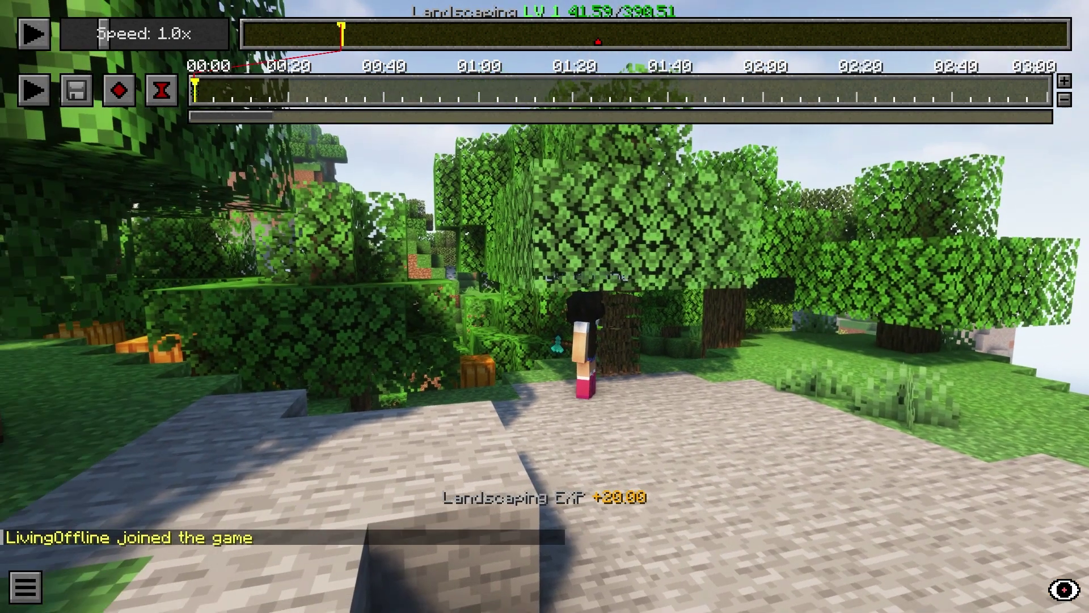
{"action": "key", "text": "a"}
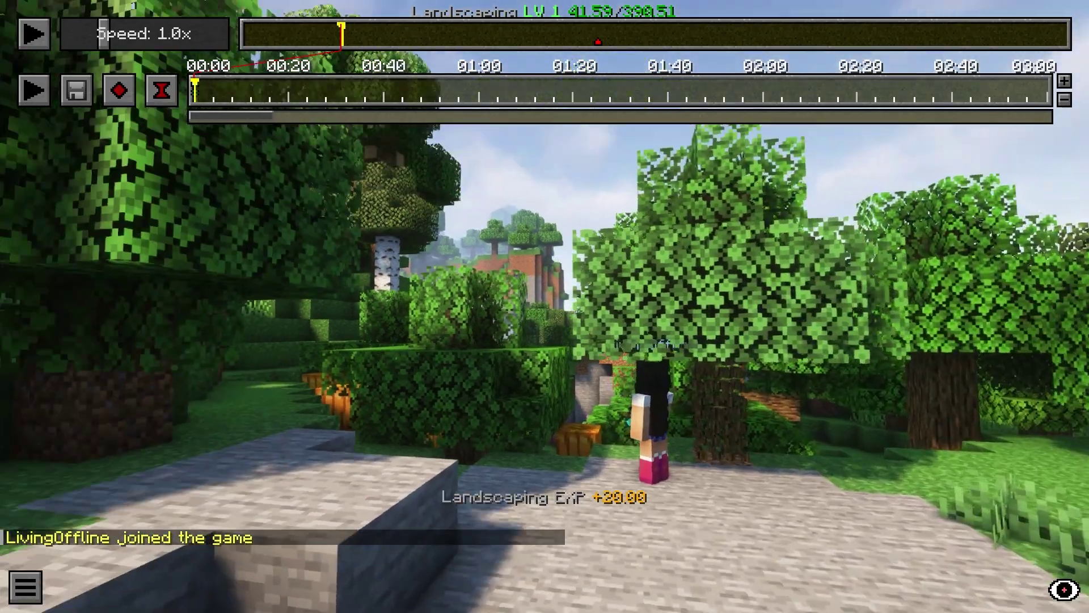
{"action": "key", "text": "s"}
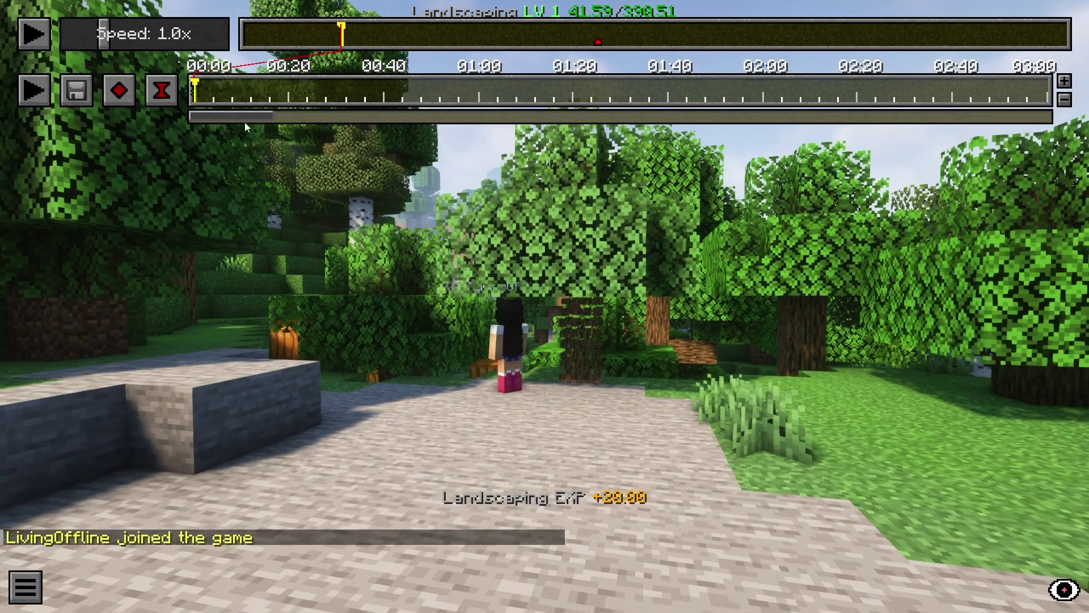
{"action": "left_click", "coordinate": [42, 37]}
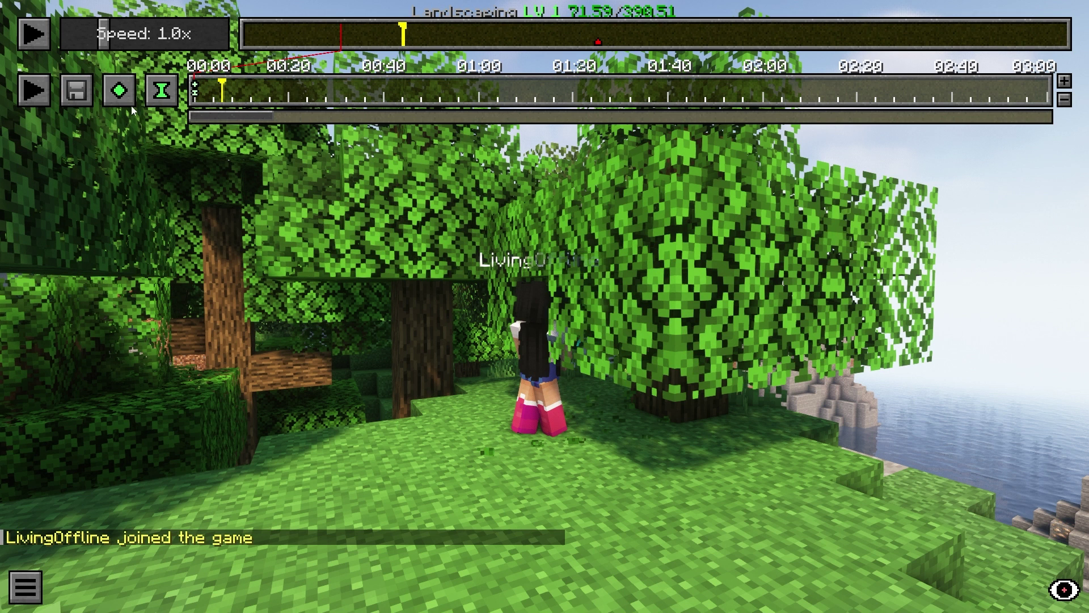
{"action": "left_click", "coordinate": [119, 90]}
{"action": "left_click", "coordinate": [162, 90]}
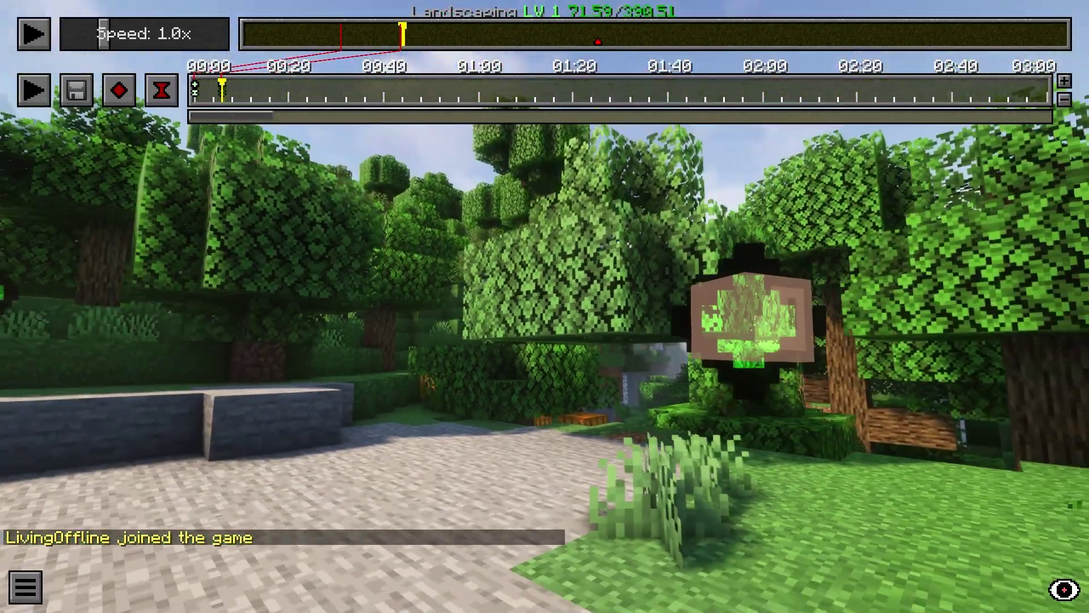
Continue the camera path with position and time keyframes from new camera angles, ending at about 01:08 near the end of the replay
{"action": "key", "text": "s"}
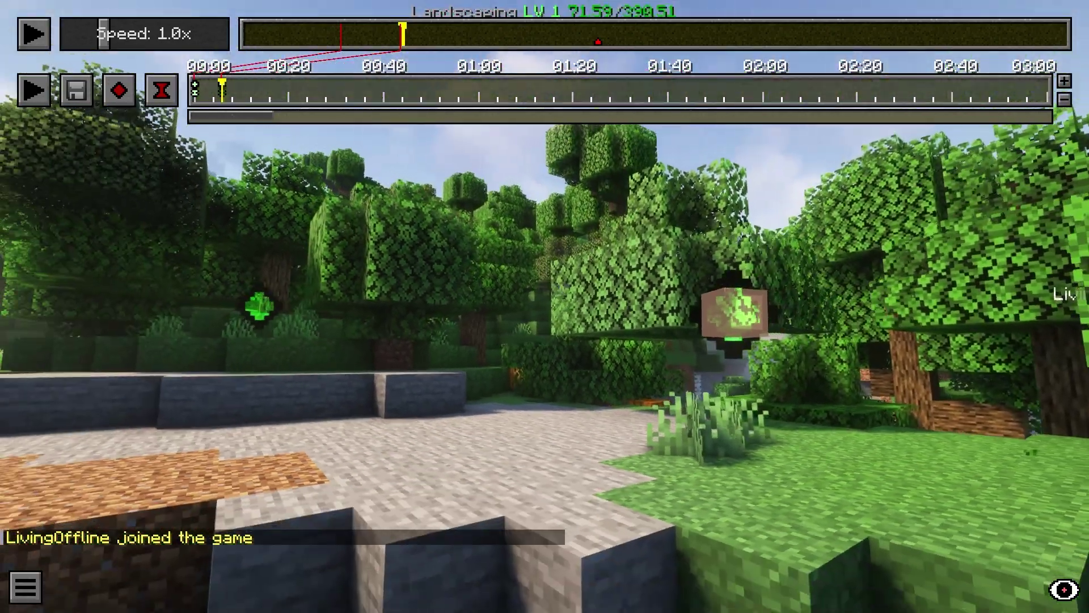
{"action": "key", "text": "d"}
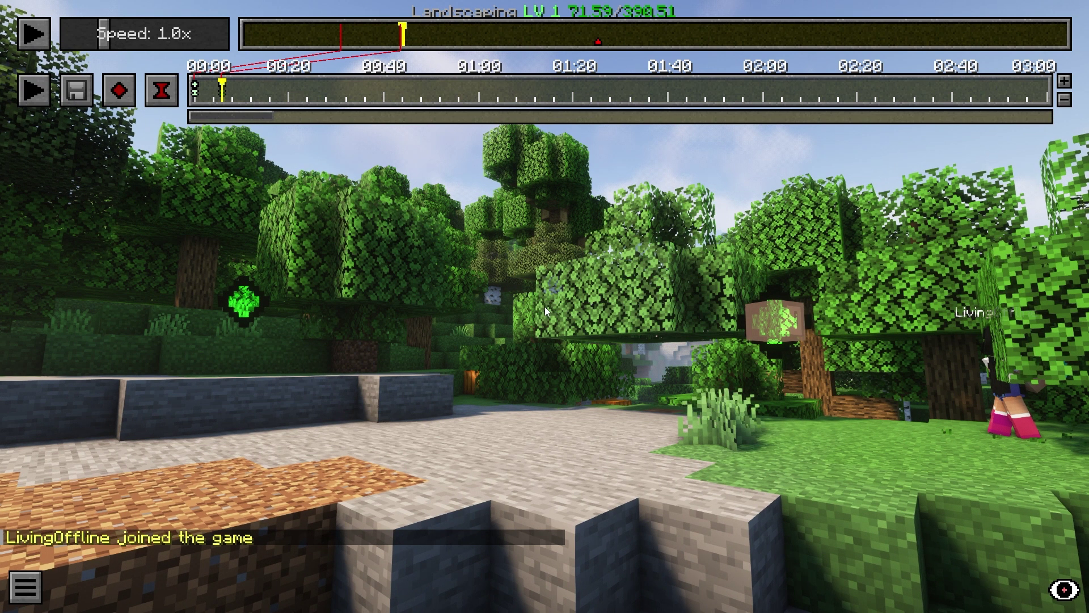
{"action": "key", "text": "i"}
{"action": "key", "text": "o"}
{"action": "left_click", "coordinate": [207, 85]}
{"action": "left_click", "coordinate": [195, 86]}
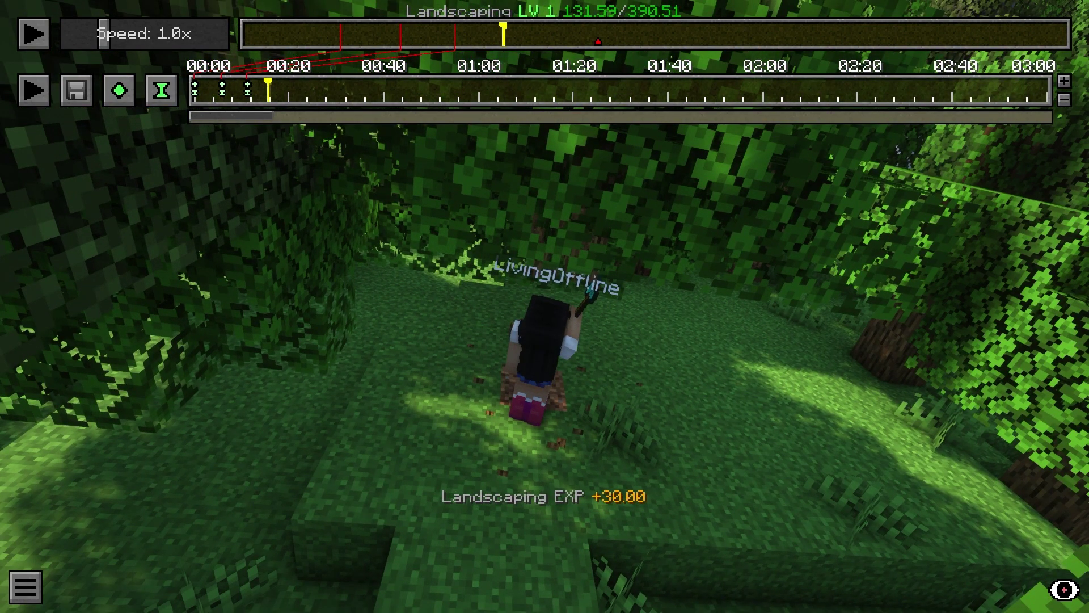
{"action": "left_click", "coordinate": [165, 97]}
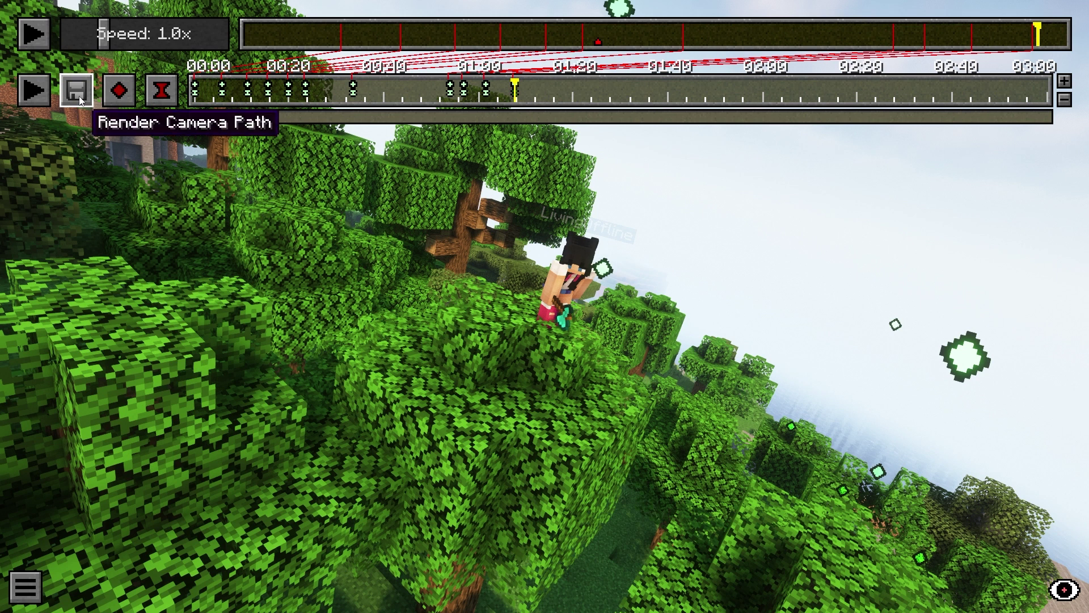
Open the camera path's render settings and review the rendering methods and encoding presets, keeping Default Rendering and MP4 - Custom Bitrate
{"action": "left_click", "coordinate": [78, 92]}
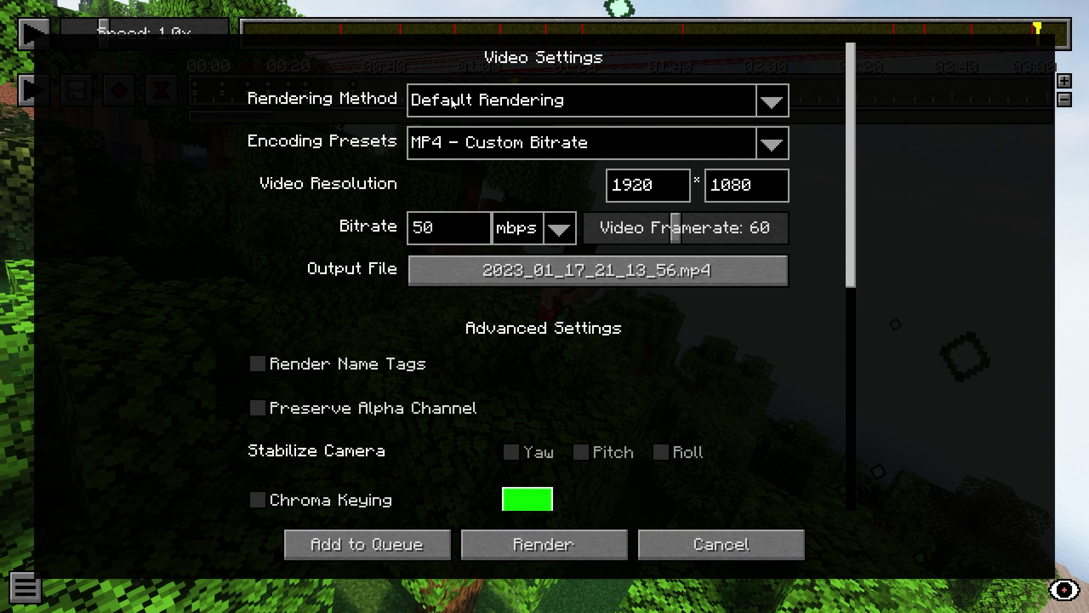
{"action": "left_click", "coordinate": [479, 101]}
{"action": "left_click", "coordinate": [497, 105]}
{"action": "left_click", "coordinate": [456, 147]}
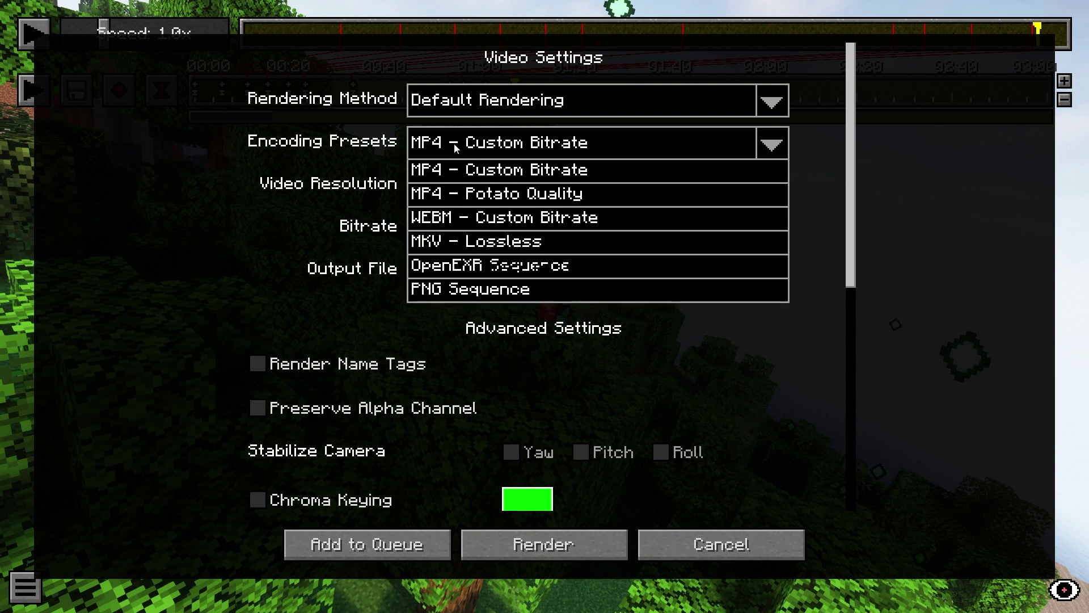
{"action": "left_click", "coordinate": [453, 144]}
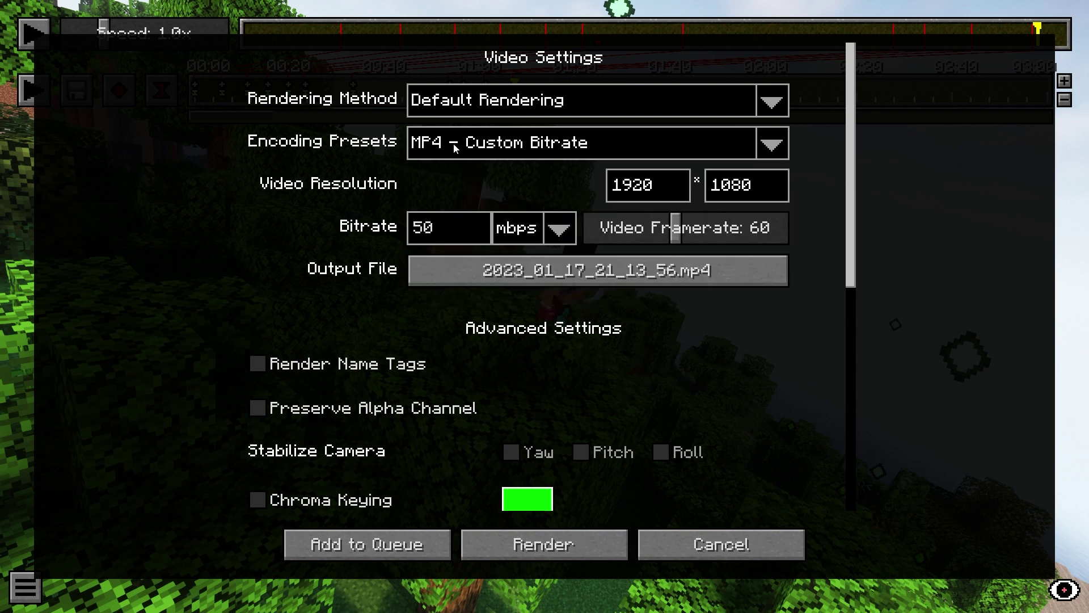
Save the output as 2023_01_17_21_13_56.mp4 in replay_videos, review the advanced settings, and start rendering at 50 mbps
{"action": "left_click", "coordinate": [452, 237]}
{"action": "left_click", "coordinate": [659, 271]}
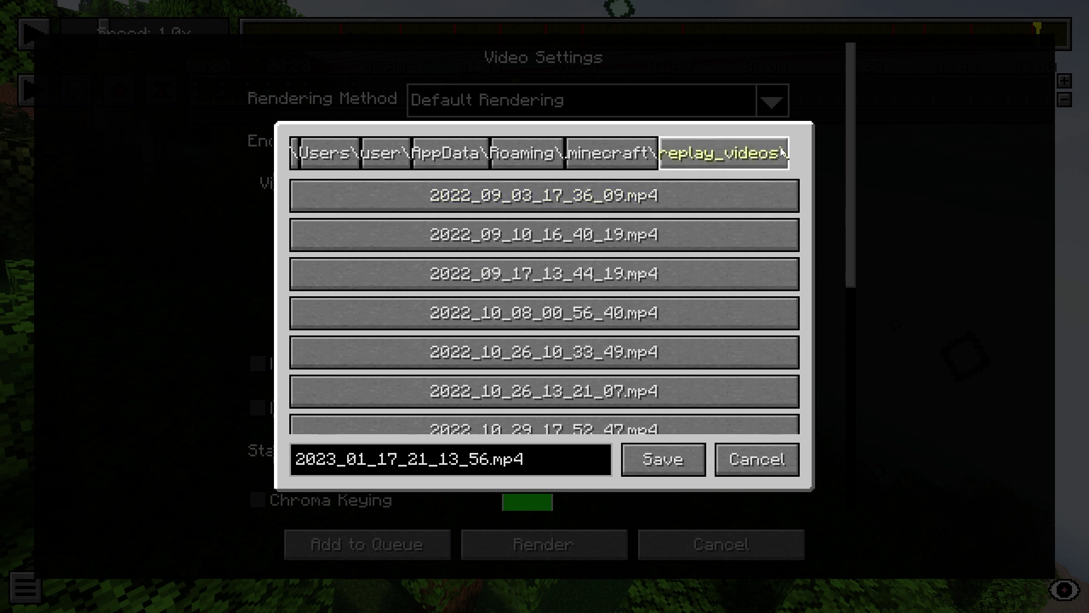
{"action": "left_click", "coordinate": [659, 464]}
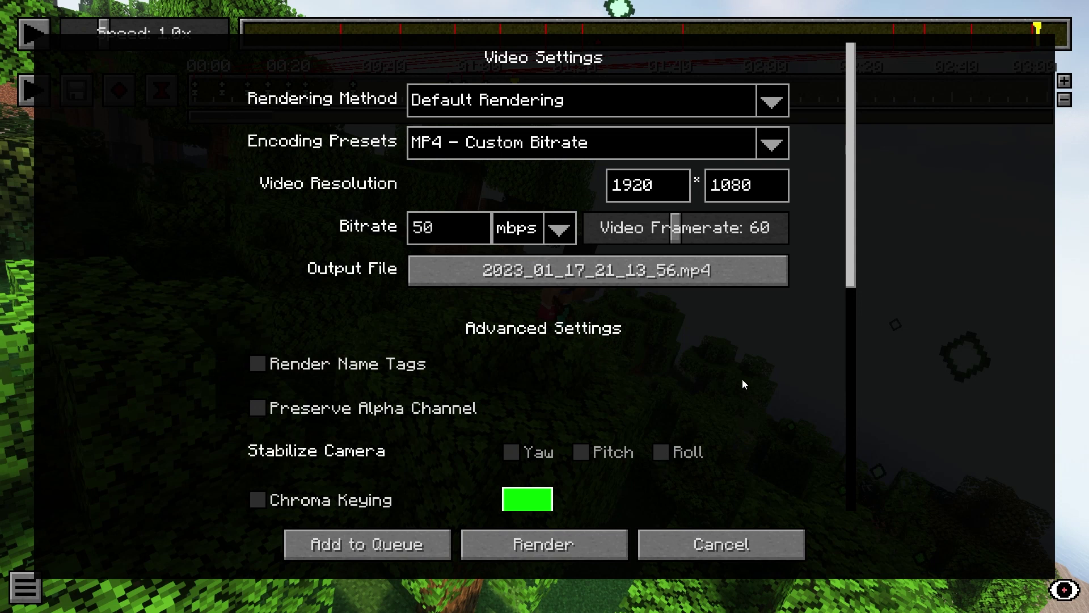
{"action": "scroll", "coordinate": [839, 266], "scroll_direction": "down", "scroll_amount": 5}
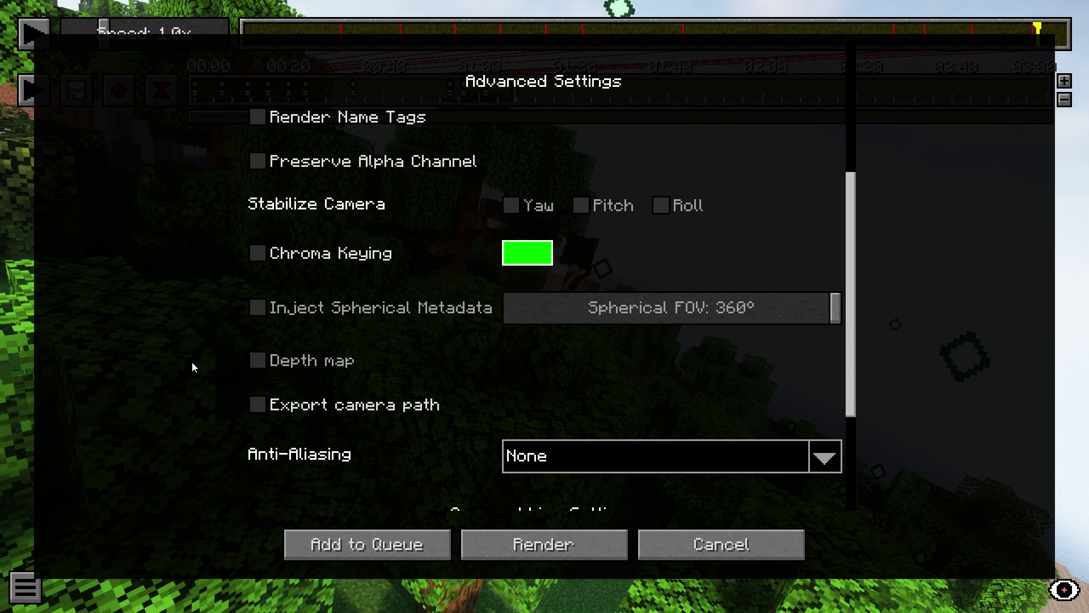
{"action": "left_click", "coordinate": [528, 547]}
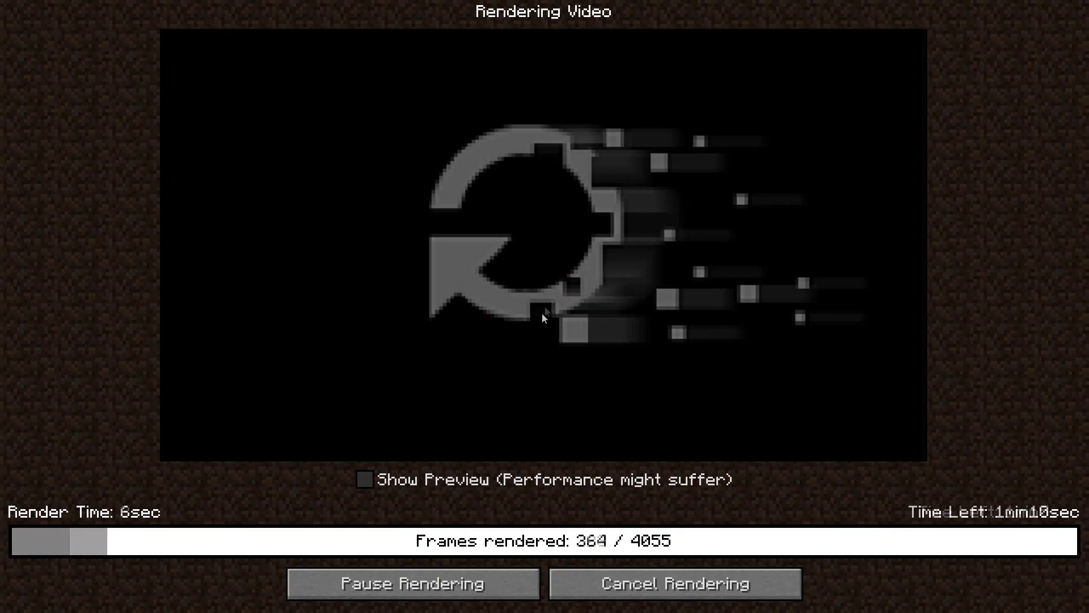
Pause and resume the video rendering, and toggle the render preview
{"action": "left_click", "coordinate": [454, 581]}
{"action": "left_click", "coordinate": [454, 581]}
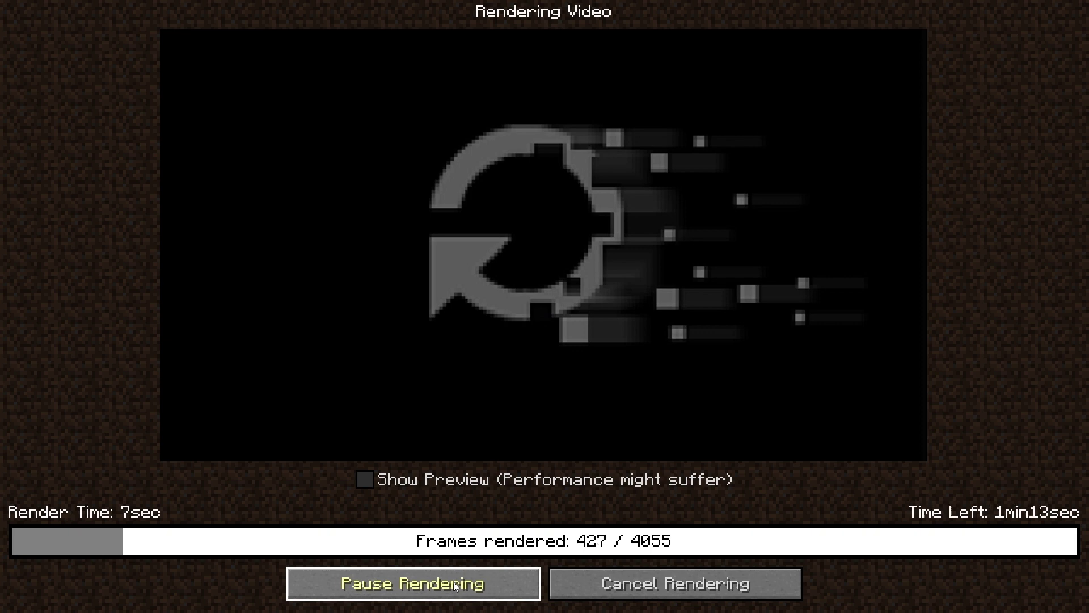
{"action": "left_click", "coordinate": [364, 480]}
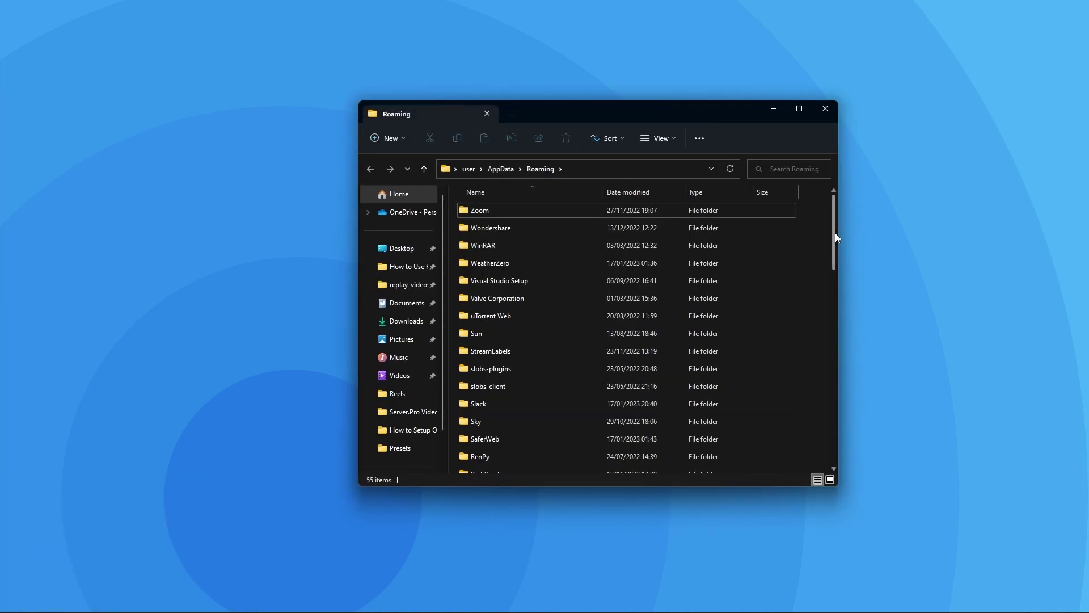
In File Explorer, go from Roaming to .minecraft and its replay_videos folder, and play the rendered video 2023_01_17_21_13_56.mp4
{"action": "left_click_drag", "start_coordinate": [836, 237], "coordinate": [835, 430]}
{"action": "left_click", "coordinate": [481, 452]}
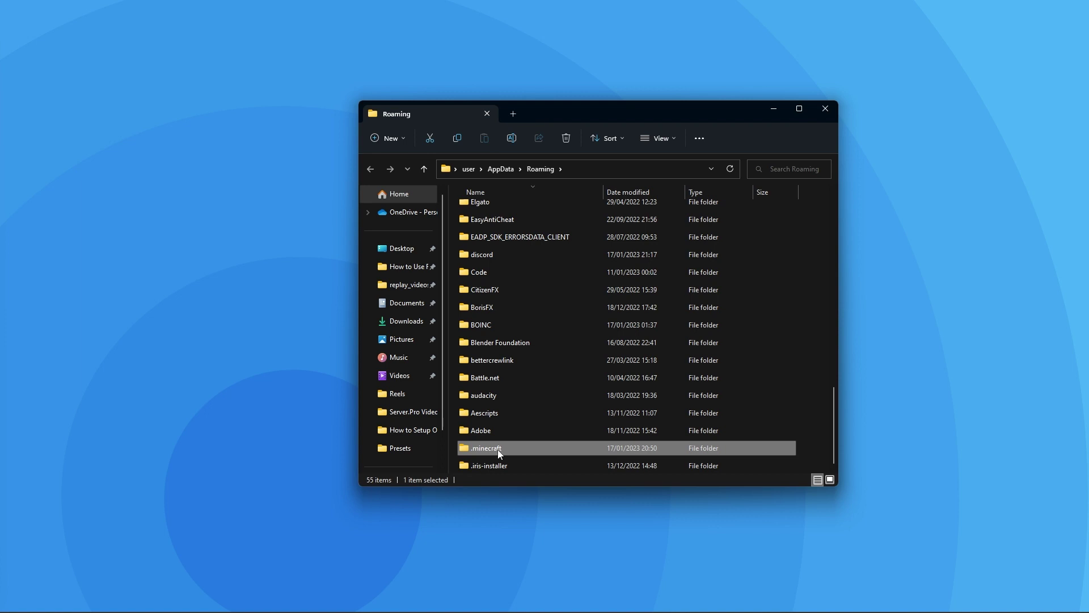
{"action": "double_click", "coordinate": [498, 449]}
{"action": "scroll", "coordinate": [491, 284], "scroll_direction": "down", "scroll_amount": 3}
{"action": "double_click", "coordinate": [491, 249]}
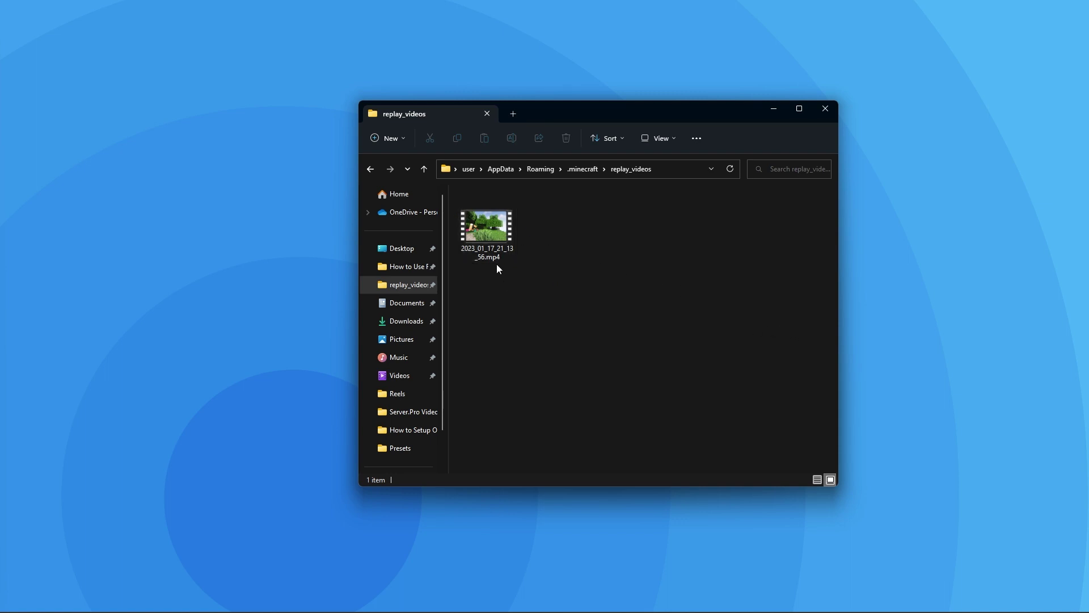
{"action": "left_click", "coordinate": [489, 248]}
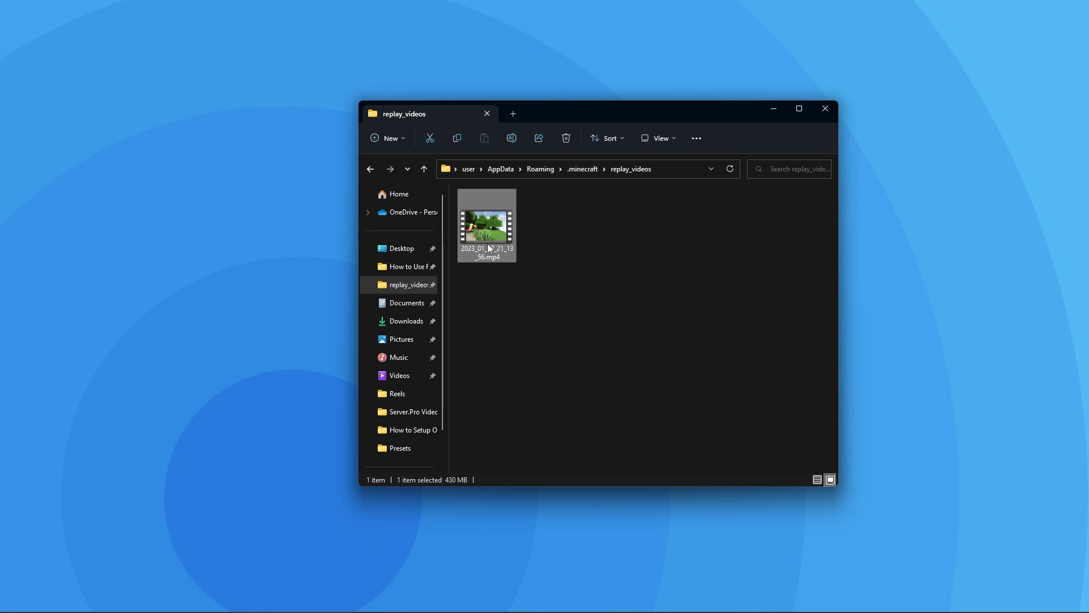
{"action": "double_click", "coordinate": [489, 248]}
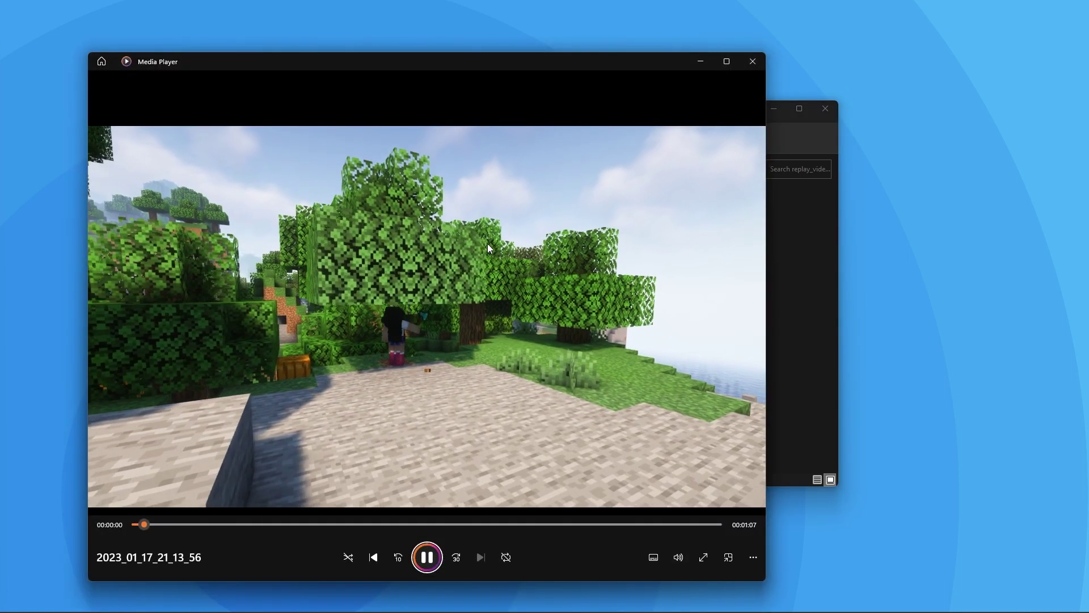